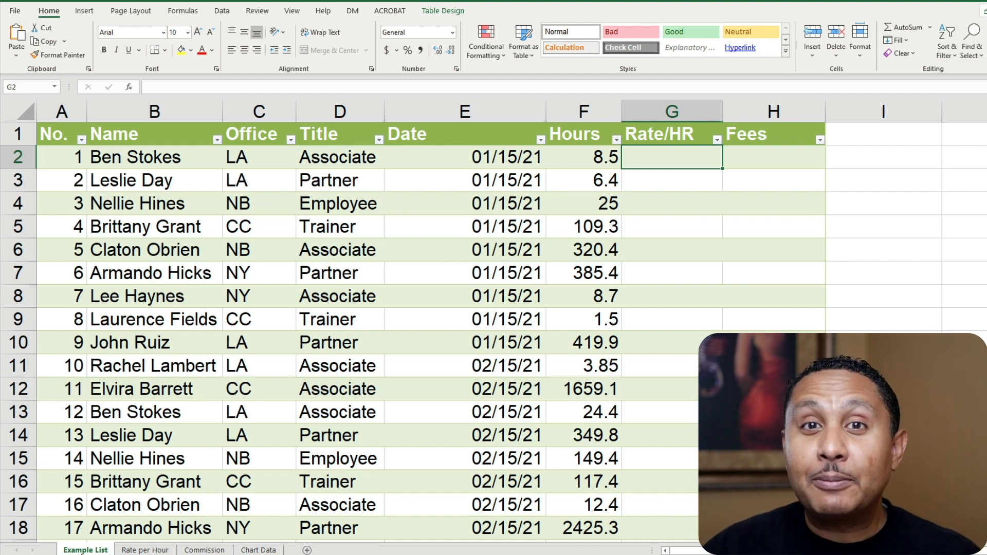
pyautogui.press('Left')
pyautogui.press('Left')
pyautogui.press('Left')
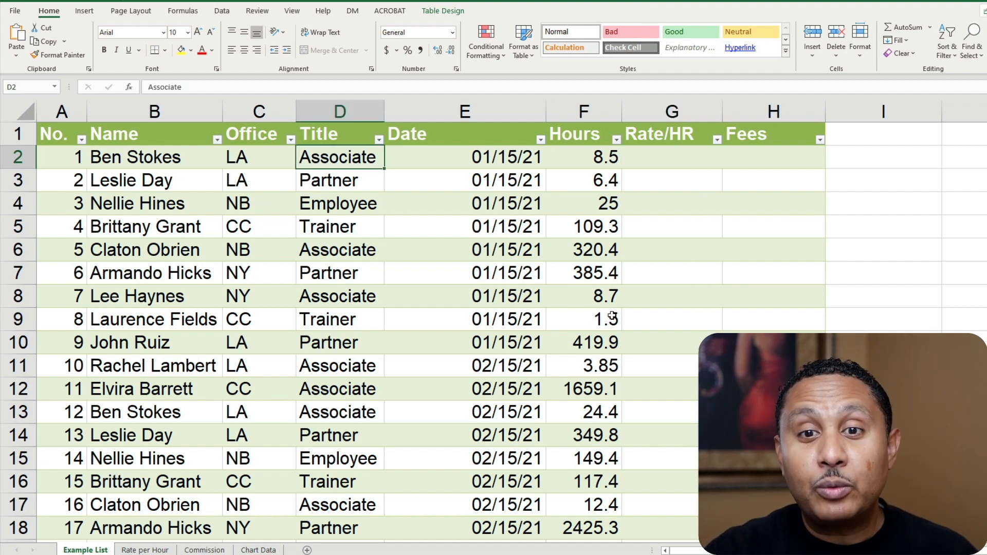
# Search the functions for "lookup" and insert VLOOKUP into the first Rate/HR cell, G2.
pyautogui.click(660, 165)
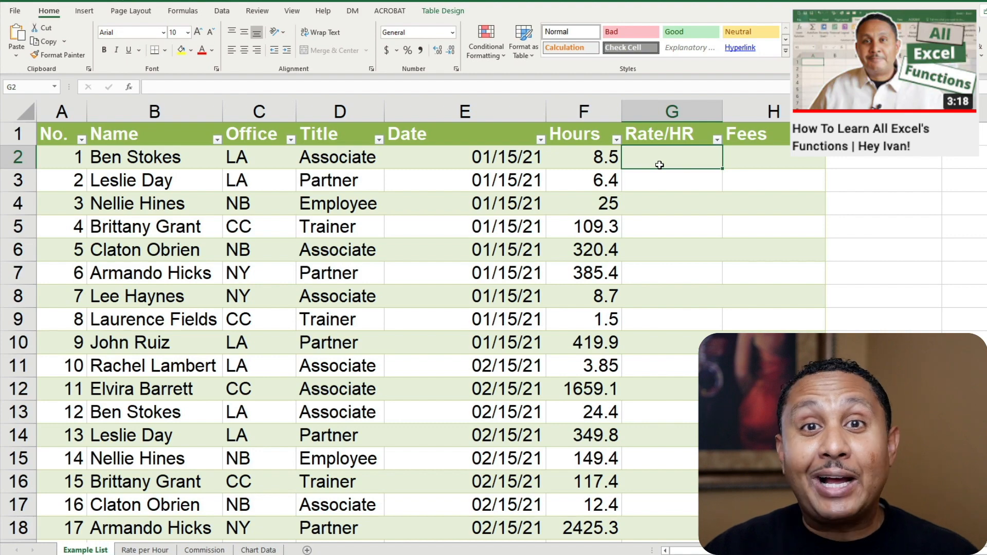
pyautogui.click(129, 89)
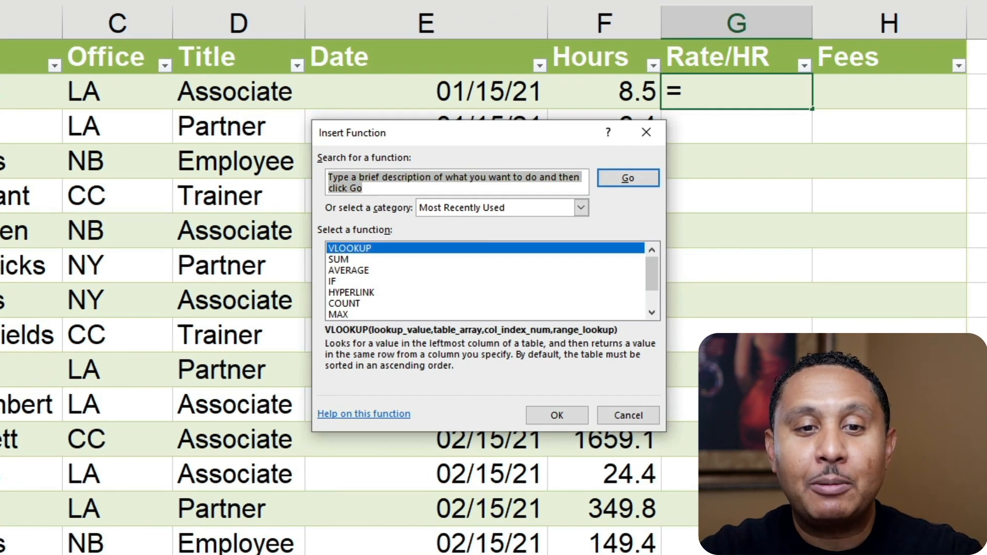
pyautogui.write('lookup')
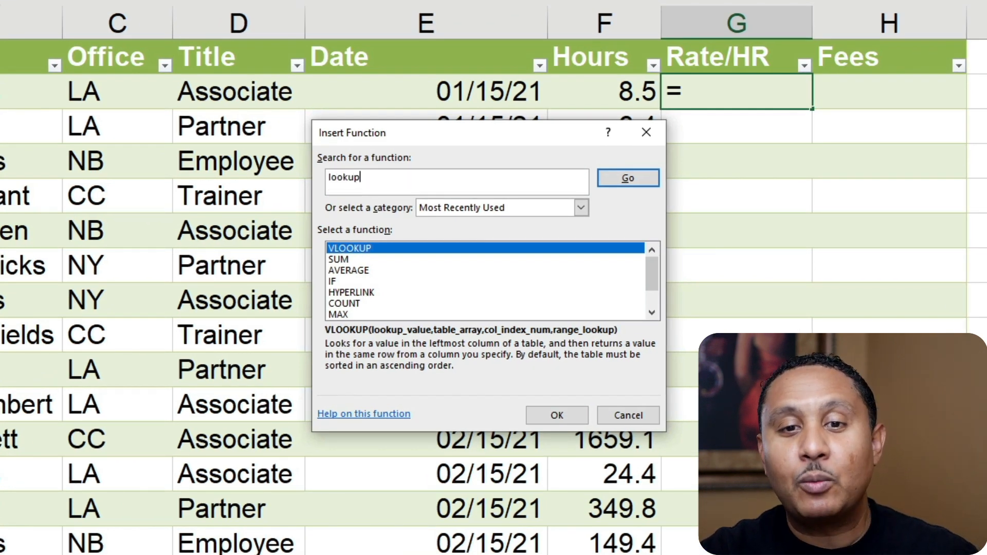
pyautogui.press('Return')
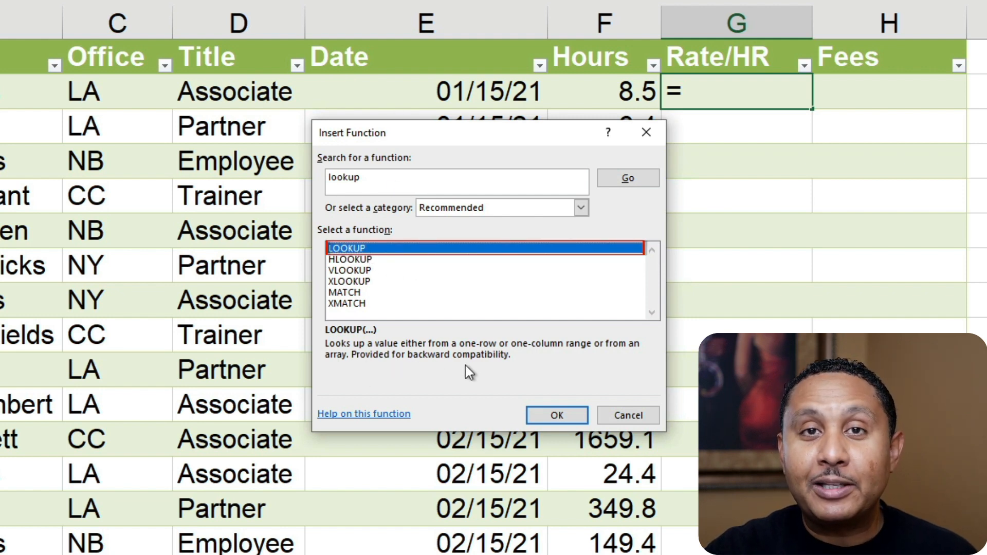
pyautogui.click(404, 271)
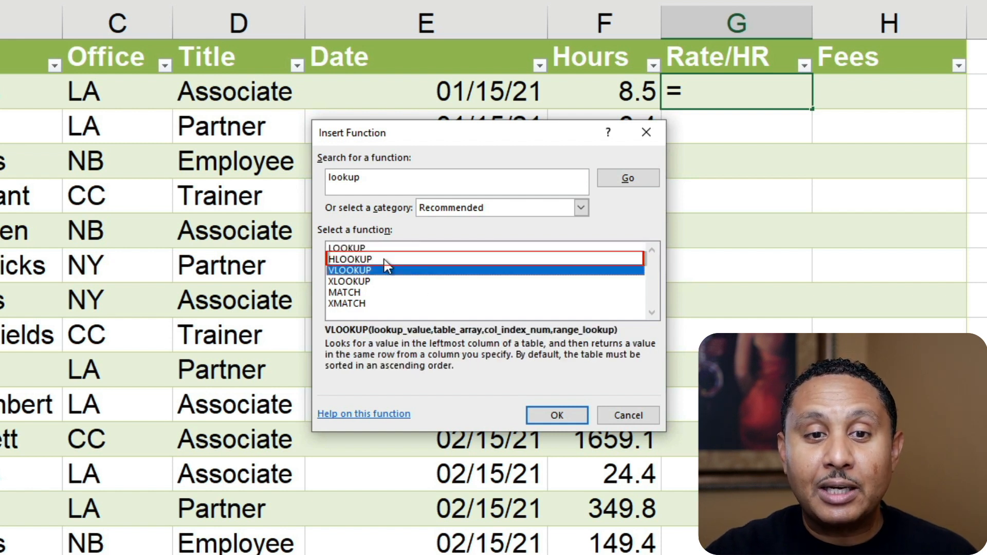
pyautogui.click(378, 260)
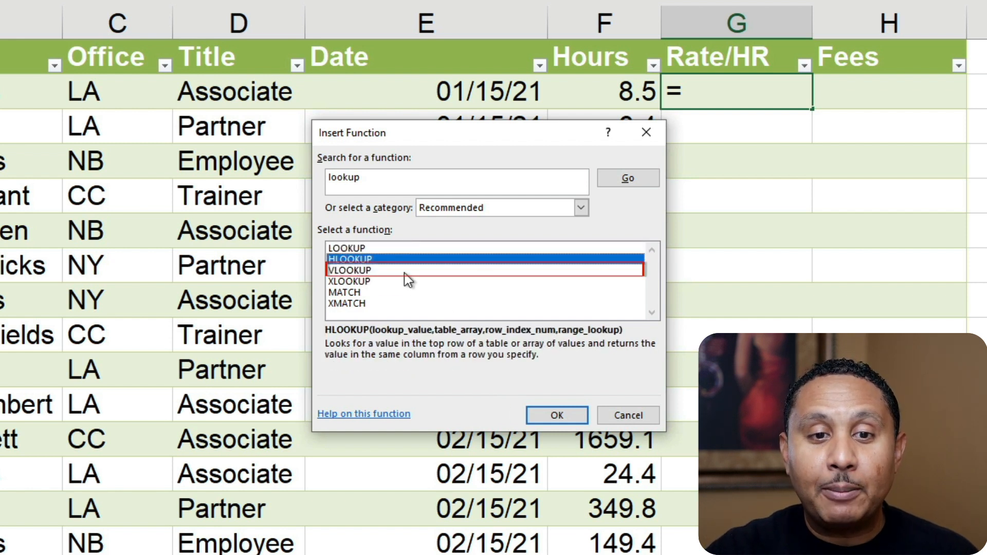
pyautogui.click(404, 272)
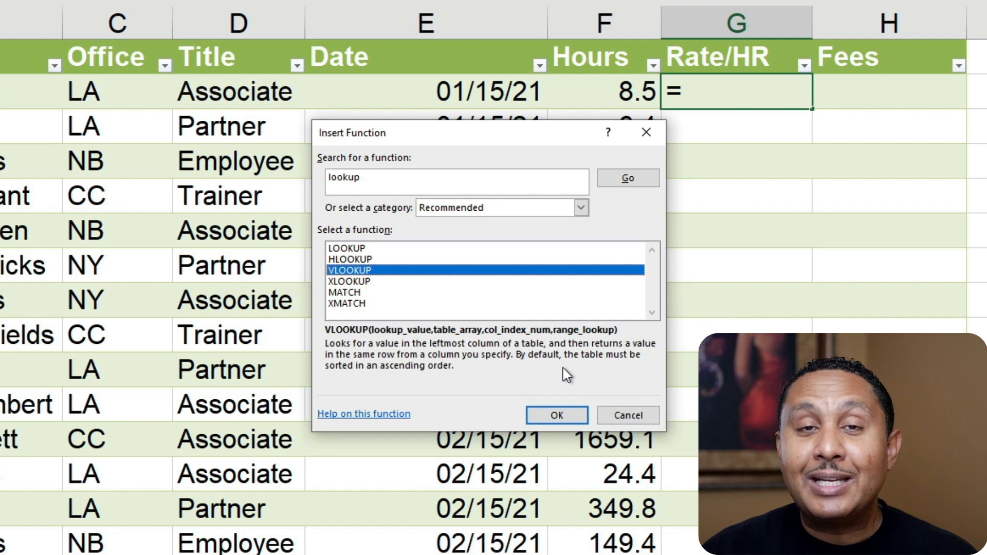
pyautogui.click(538, 419)
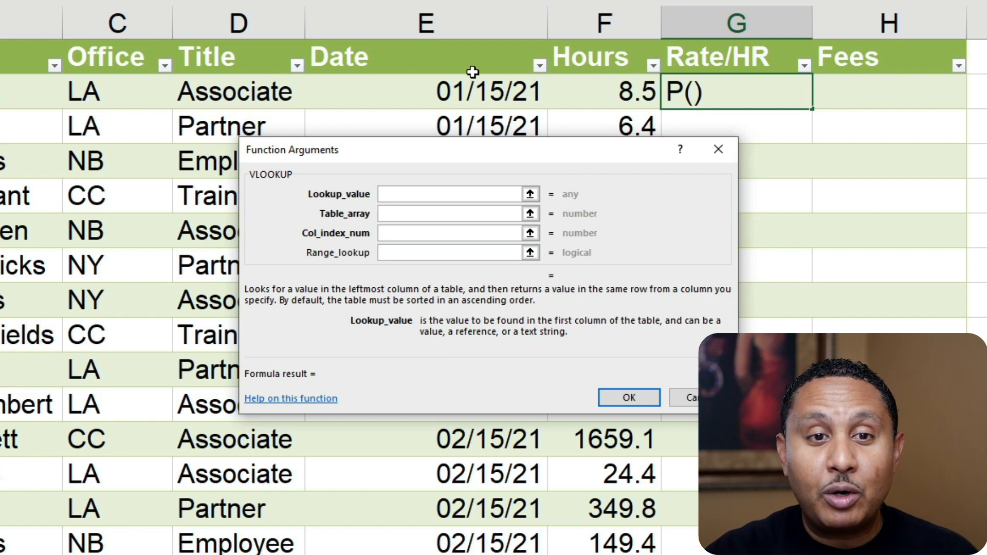
# Set the VLOOKUP lookup value to the row's Title cell, D2, and the table array to A1:C6 on the Rate per Hour sheet.
pyautogui.click(211, 86)
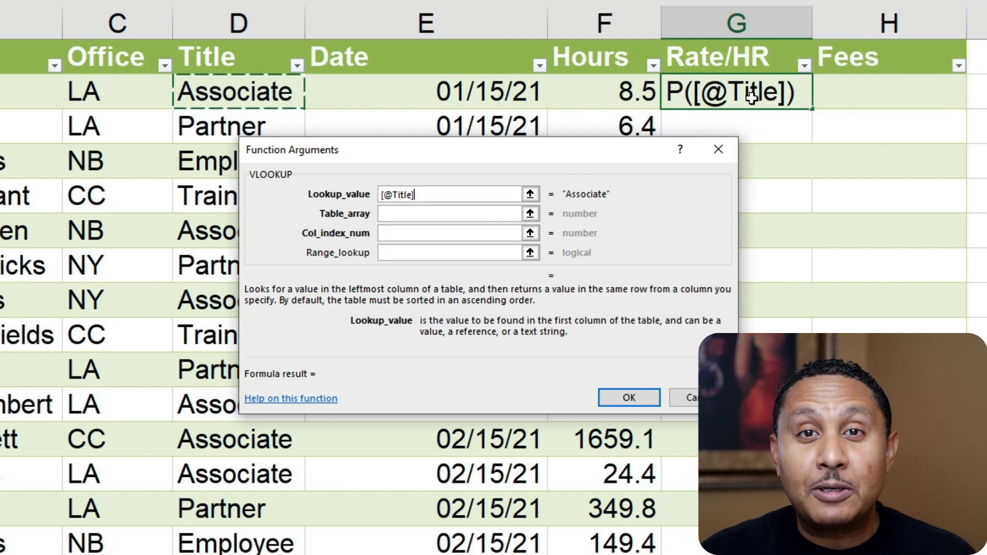
pyautogui.click(413, 214)
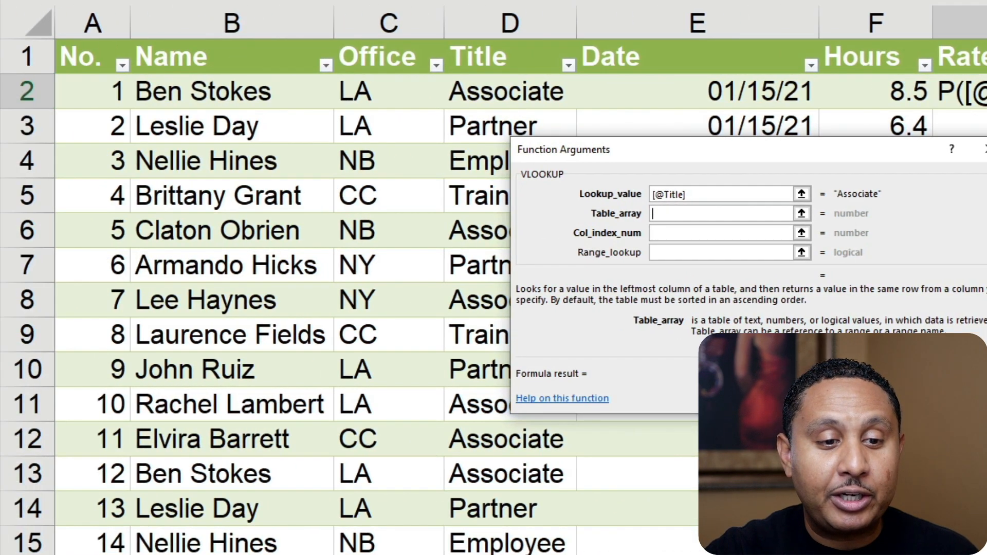
pyautogui.hotkey('ctrl', 'pagedown')
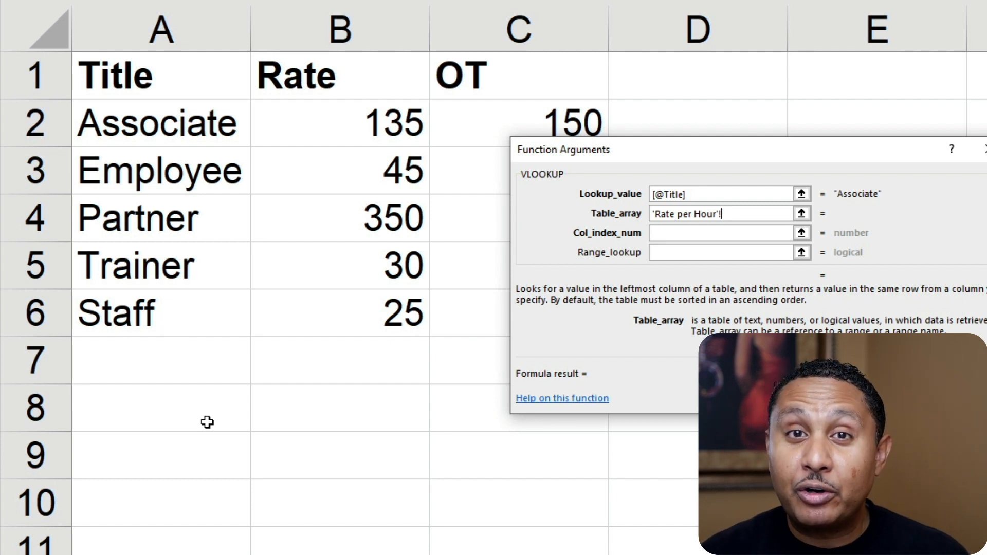
pyautogui.moveTo(122, 77); pyautogui.dragTo(503, 307)
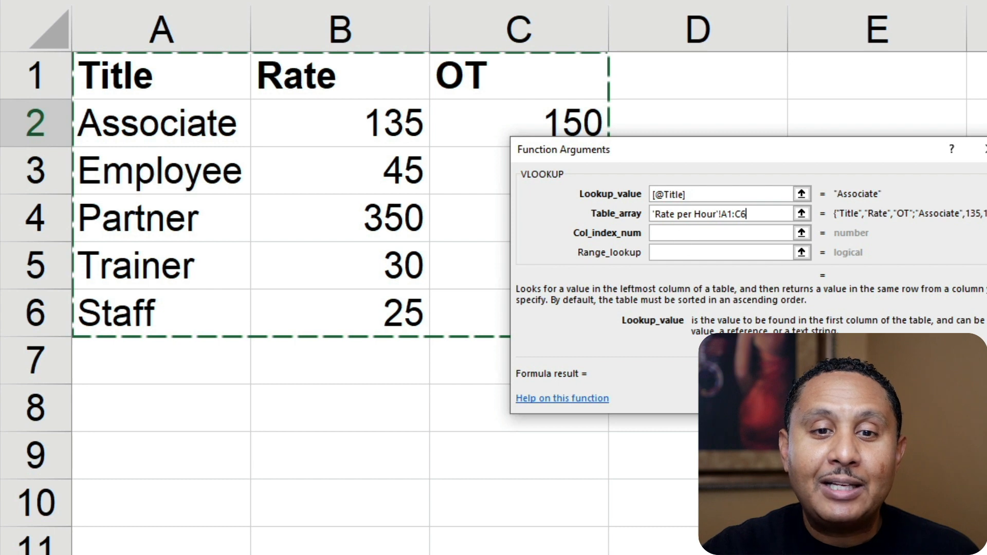
# Set the column index number to 2 and the range lookup to false, and apply the VLOOKUP formula.
pyautogui.click(678, 233)
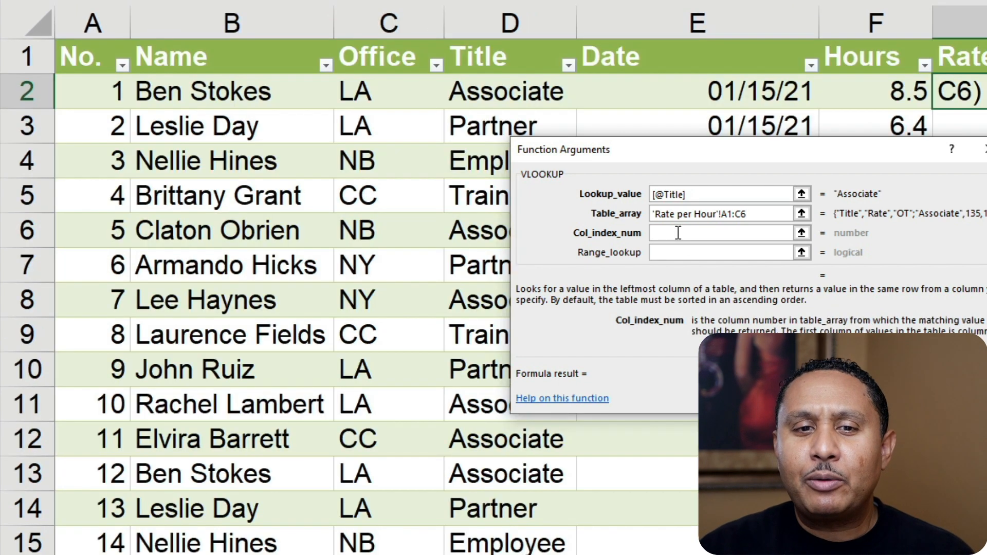
pyautogui.click(678, 214)
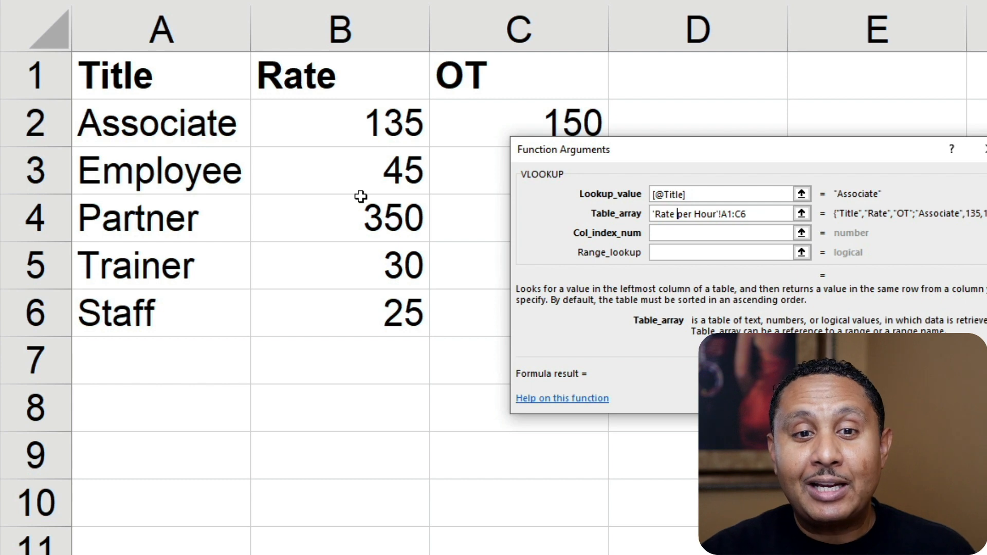
pyautogui.click(664, 232)
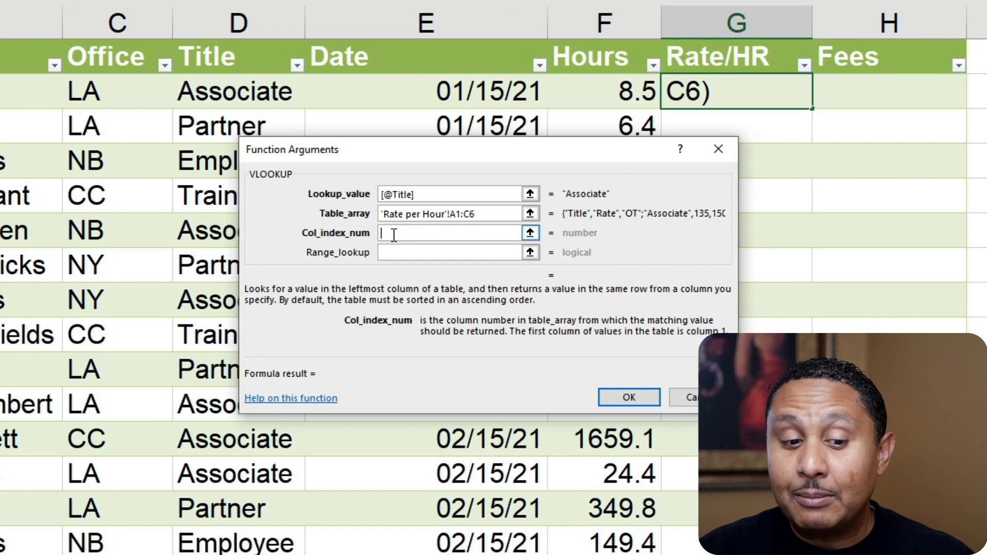
pyautogui.write('2')
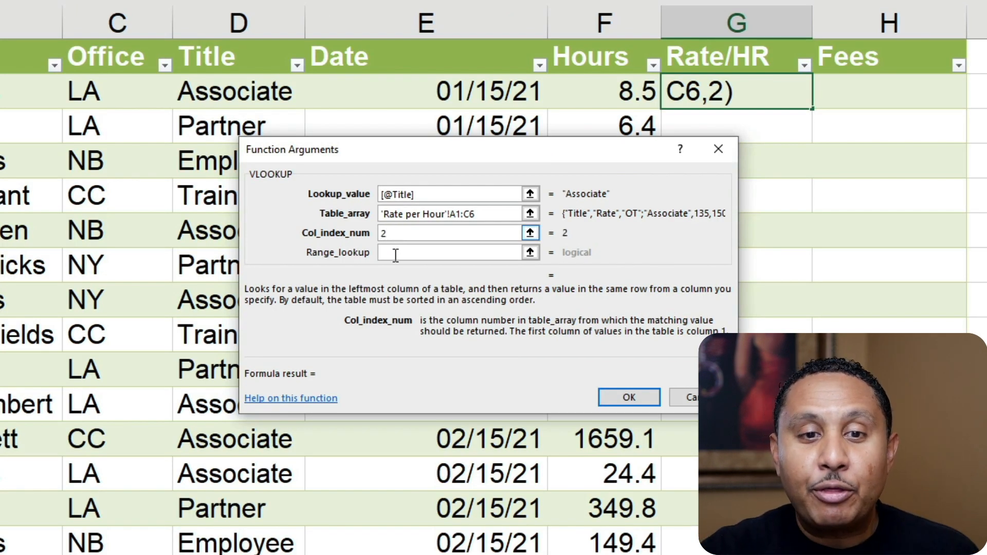
pyautogui.click(395, 254)
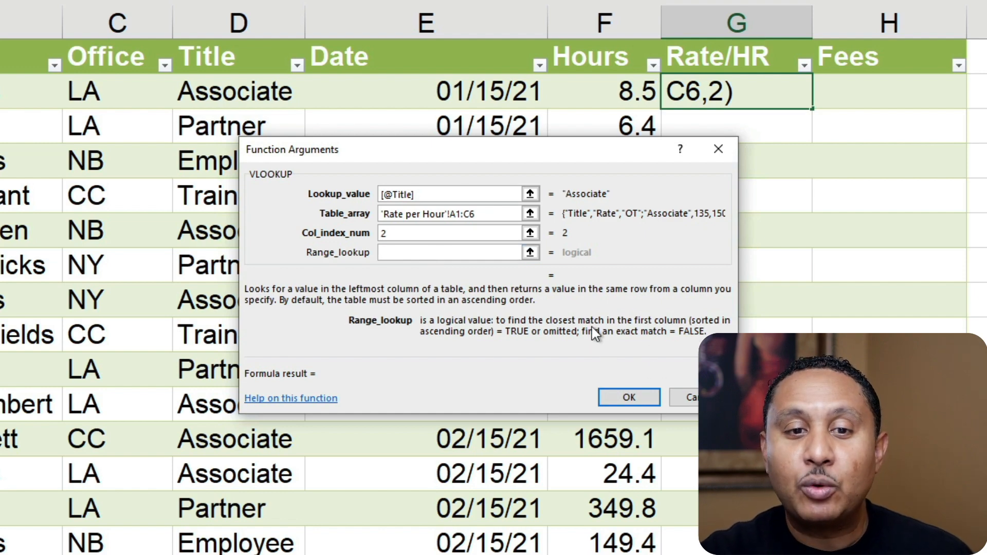
pyautogui.write('false')
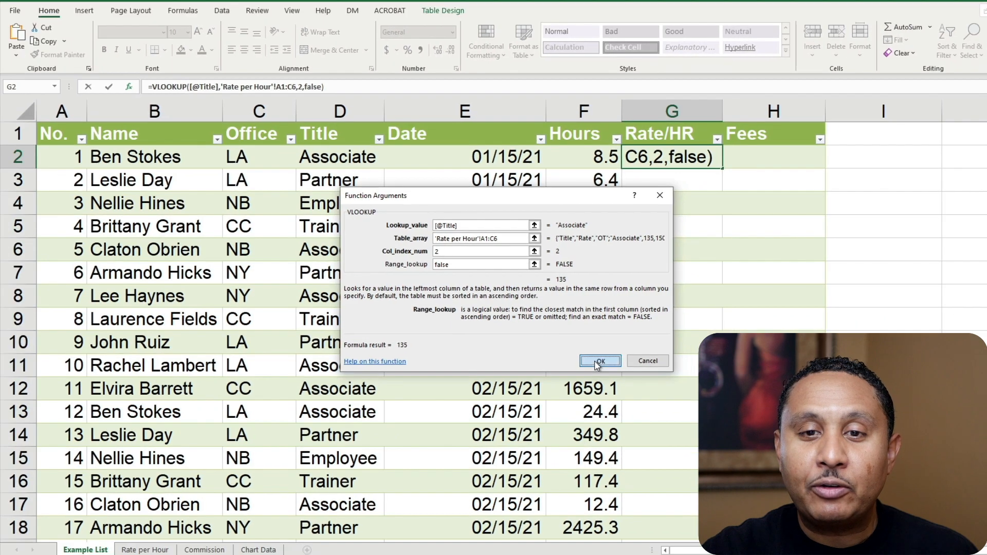
pyautogui.click(629, 397)
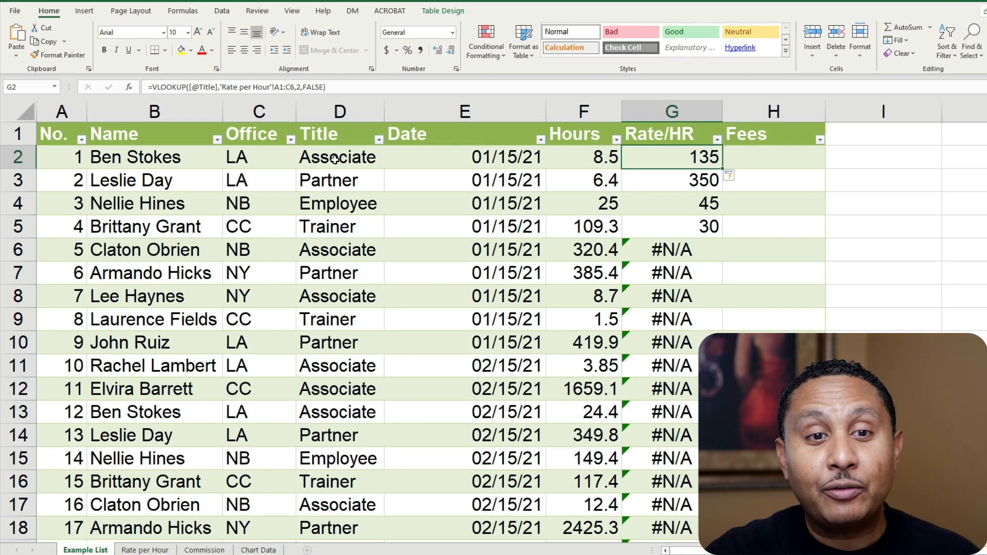
# Compare the table range in G2's VLOOKUP formula with the rate table on the Rate per Hour sheet.
pyautogui.click(145, 551)
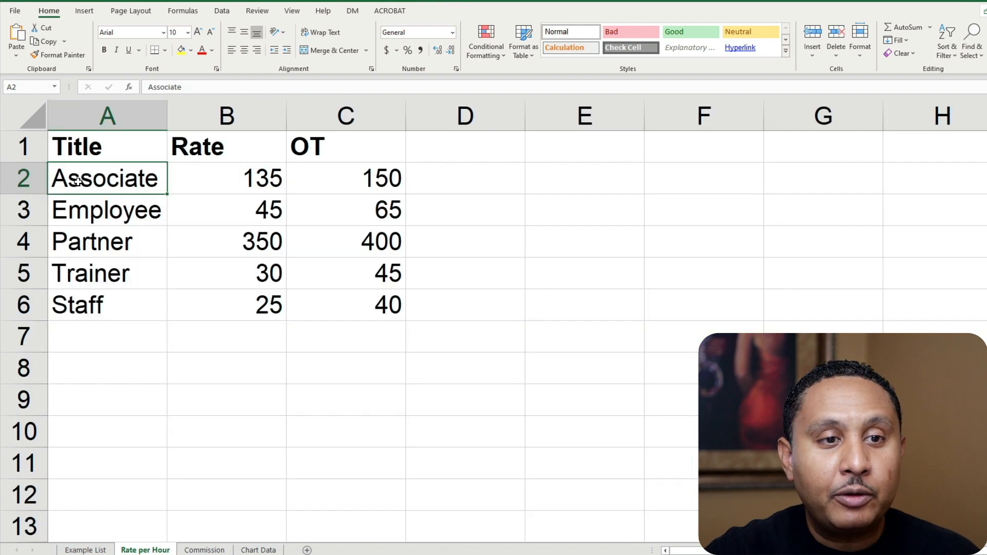
pyautogui.click(97, 552)
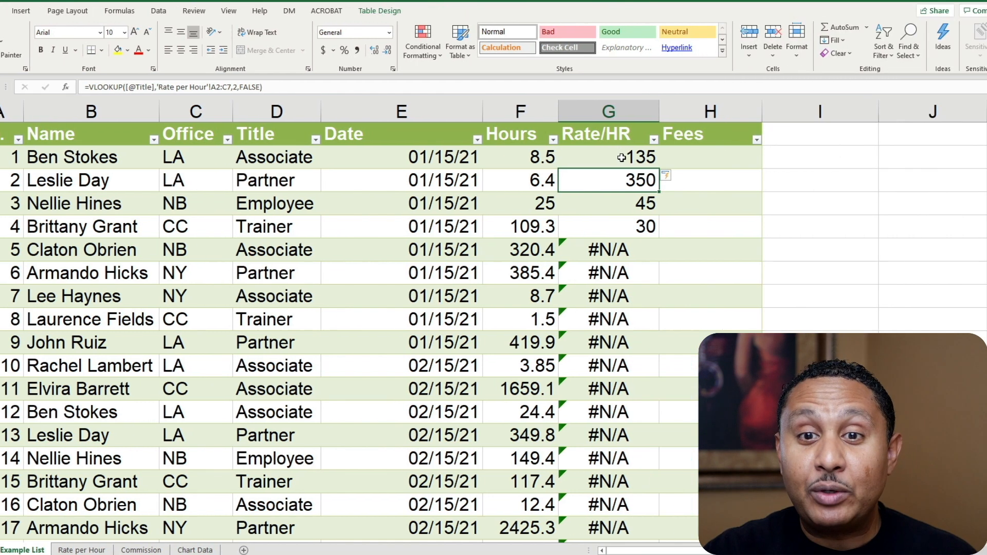
pyautogui.doubleClick(622, 157)
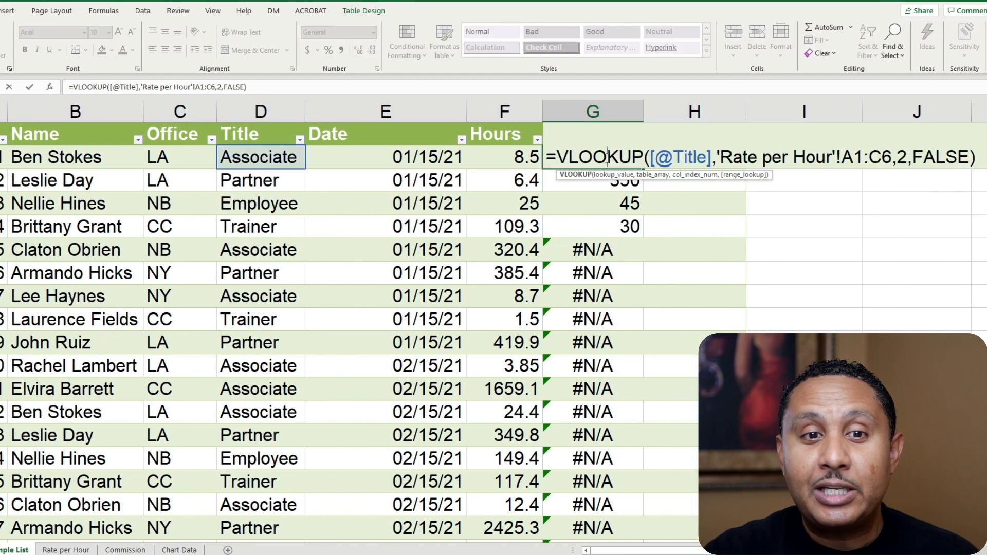
pyautogui.click(882, 156)
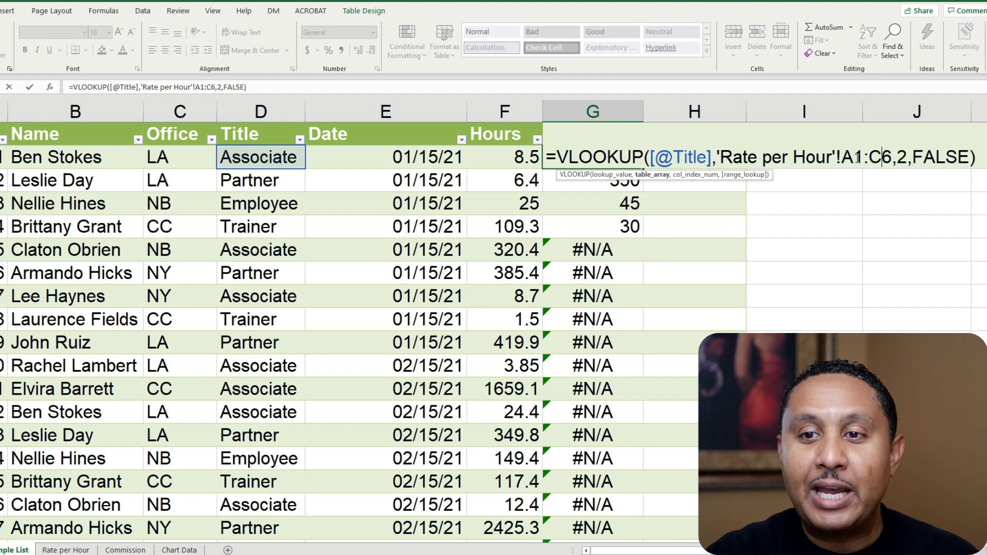
pyautogui.press('Escape')
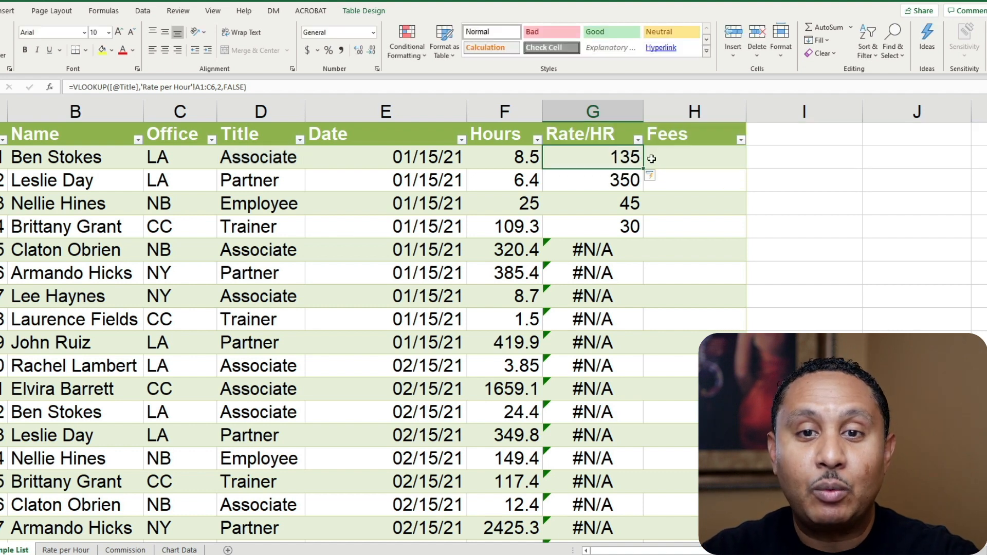
pyautogui.click(149, 550)
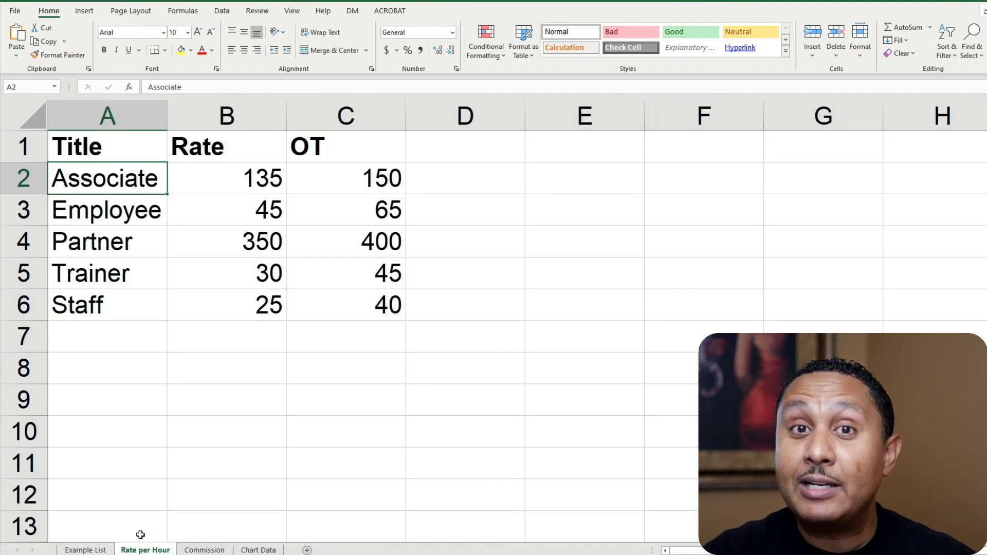
pyautogui.click(87, 550)
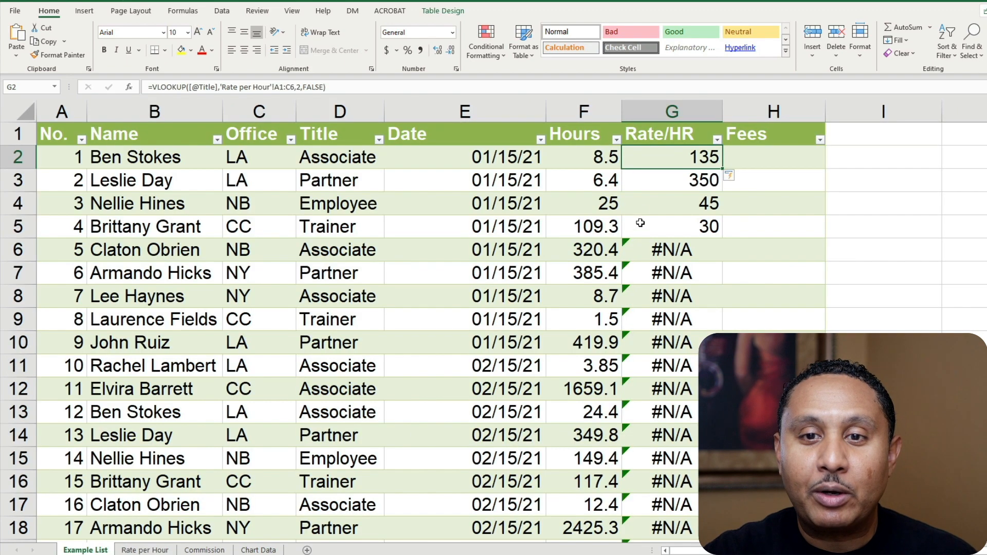
# Inspect the table ranges in the G3 and G4 formulas, and highlight A3:C8 on the Rate per Hour sheet for comparison.
pyautogui.doubleClick(650, 179)
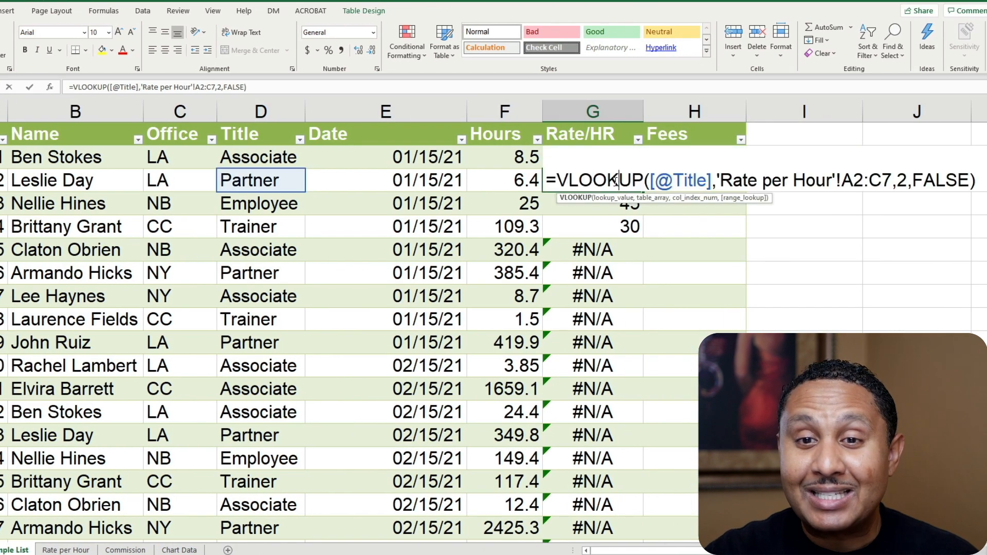
pyautogui.click(855, 184)
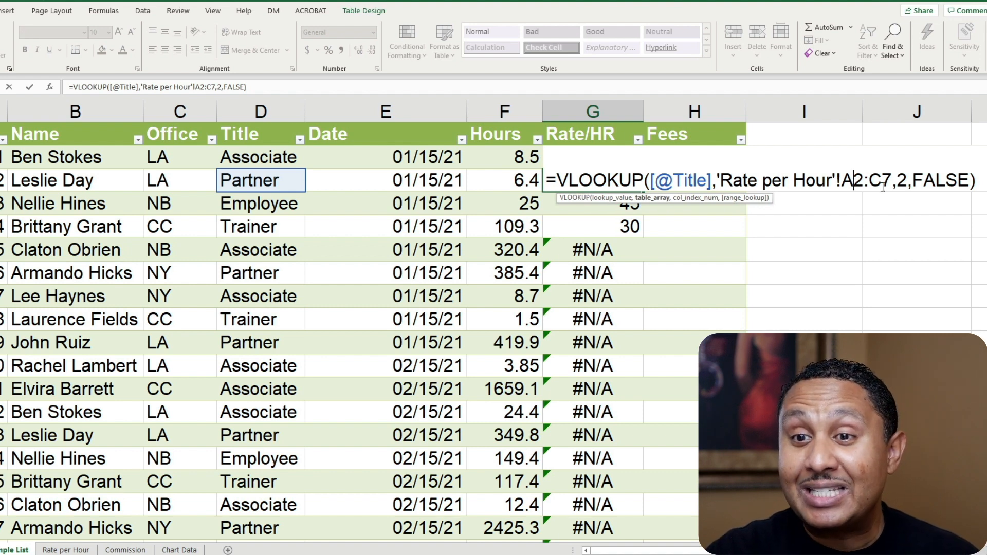
pyautogui.press('Return')
pyautogui.doubleClick(636, 205)
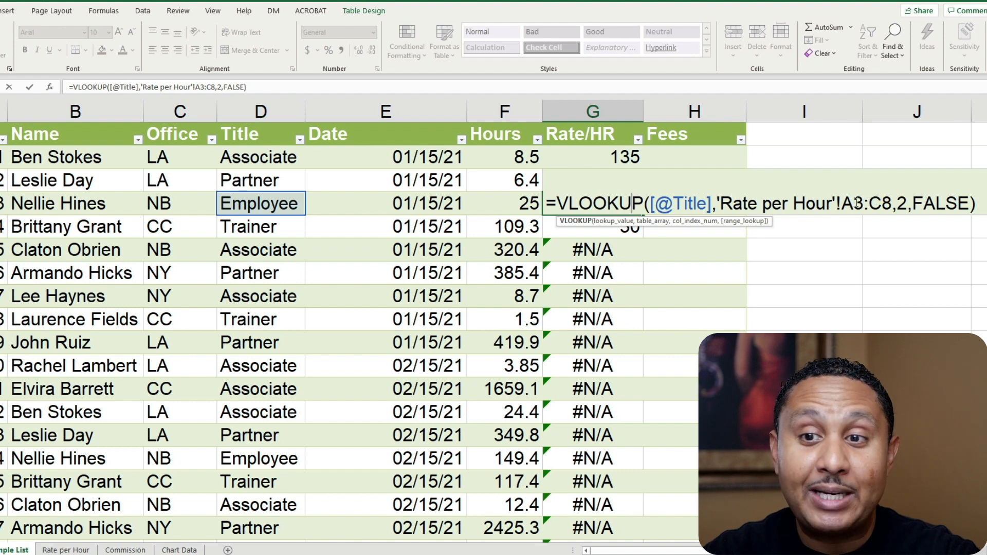
pyautogui.press('Escape')
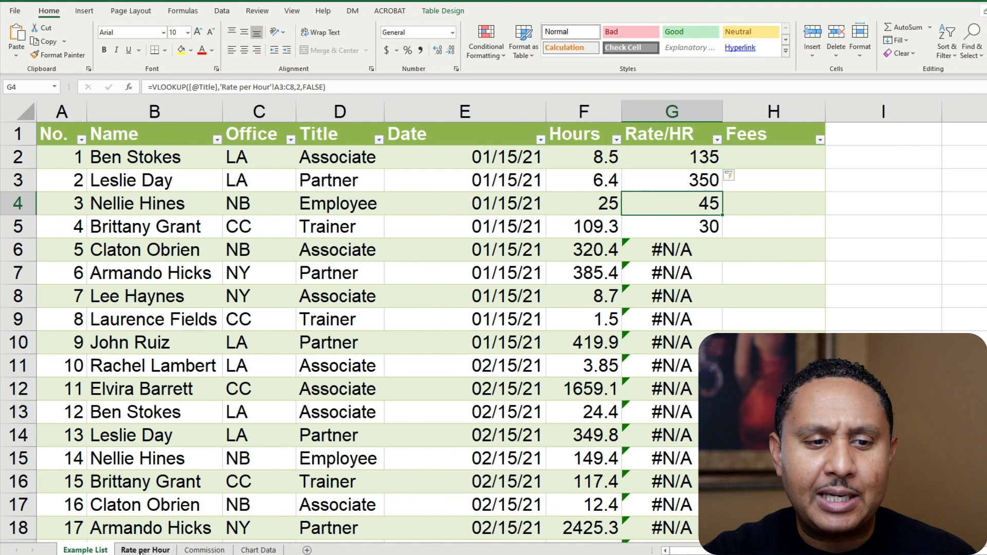
pyautogui.click(63, 549)
pyautogui.moveTo(113, 210); pyautogui.dragTo(363, 366)
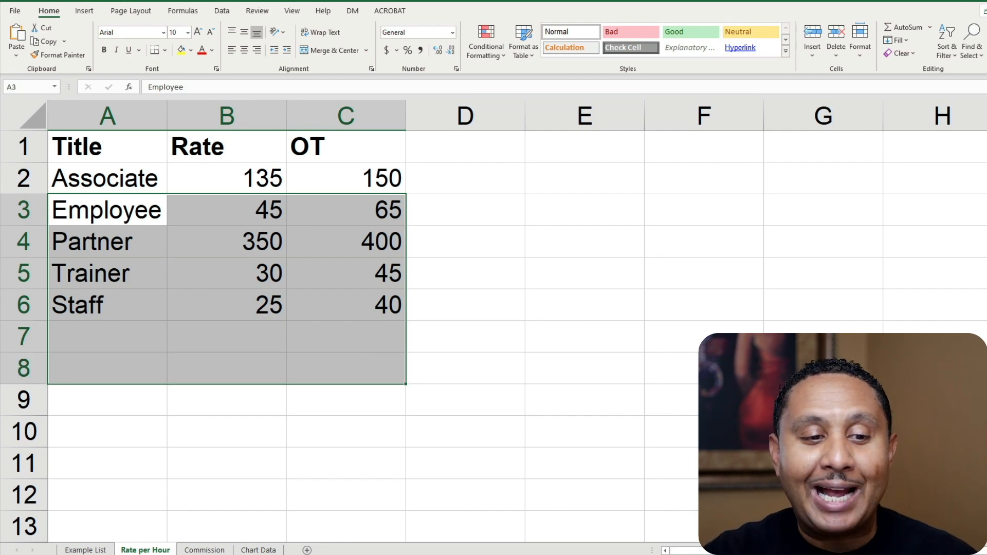
pyautogui.click(86, 550)
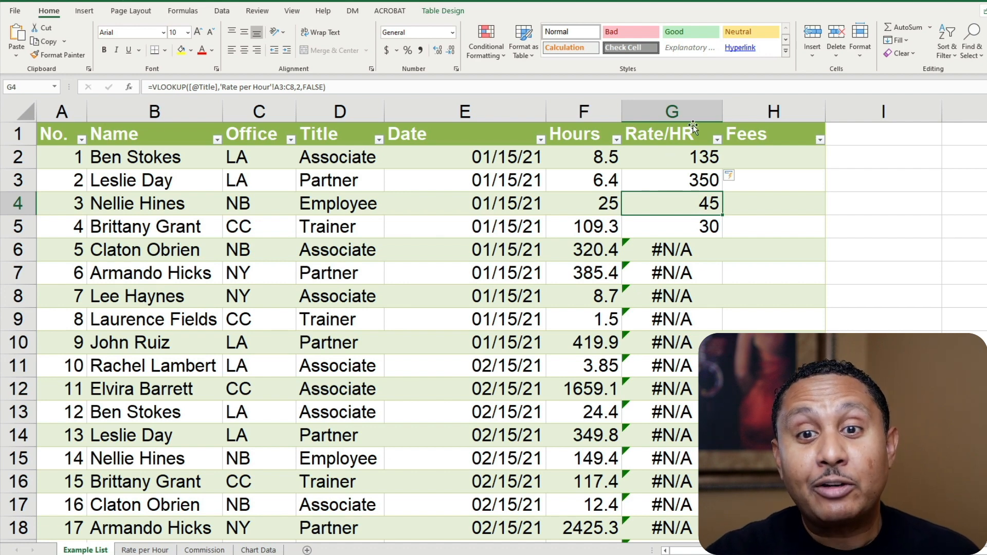
# Make the table array in G2's VLOOKUP absolute as 'Rate per Hour'!$A$1:$C$6 and apply the formula.
pyautogui.click(684, 152)
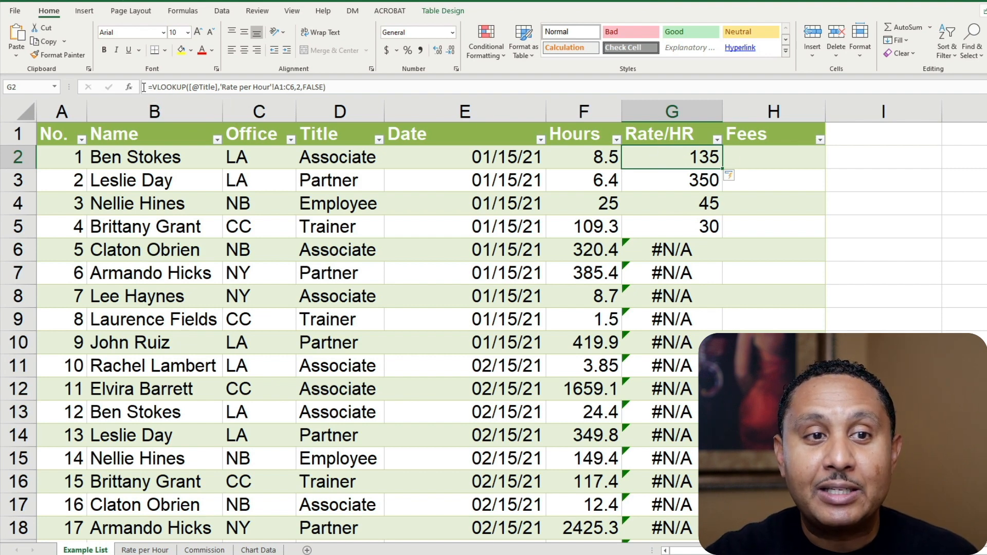
pyautogui.click(128, 89)
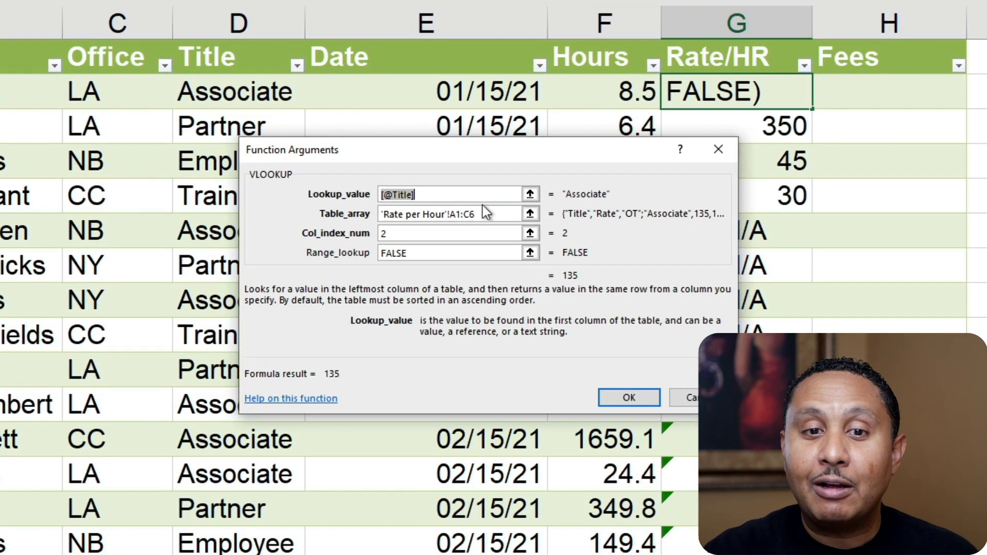
pyautogui.moveTo(488, 216); pyautogui.dragTo(368, 216)
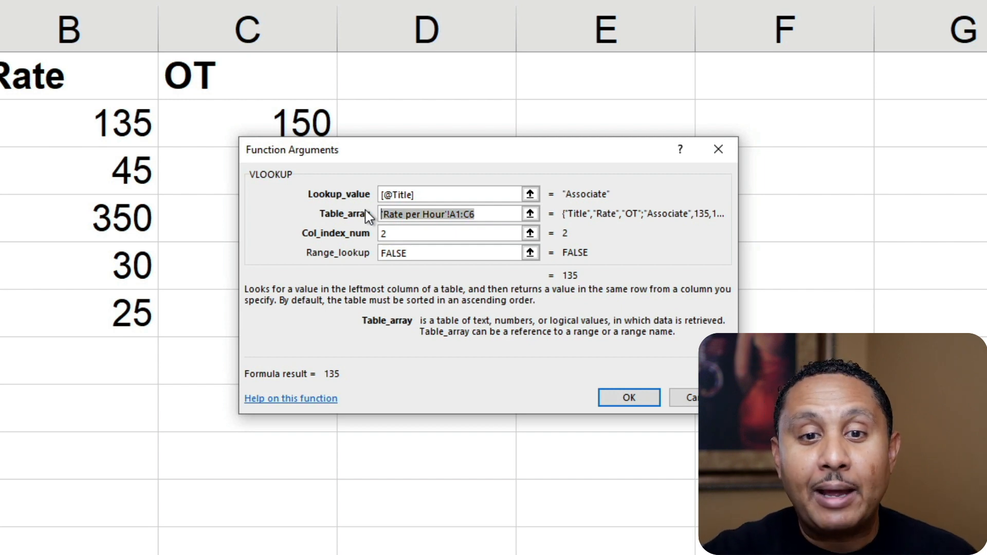
pyautogui.press('F4')
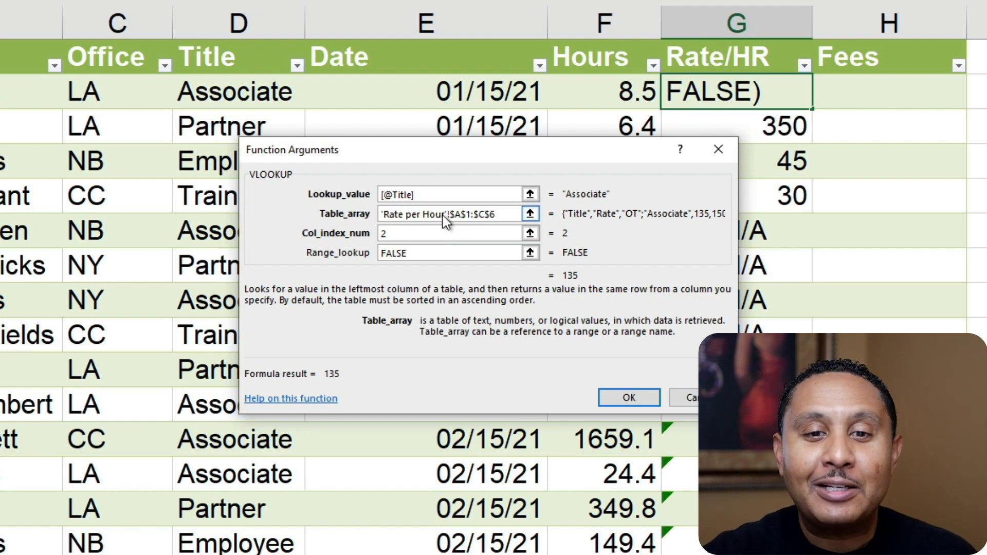
pyautogui.click(455, 230)
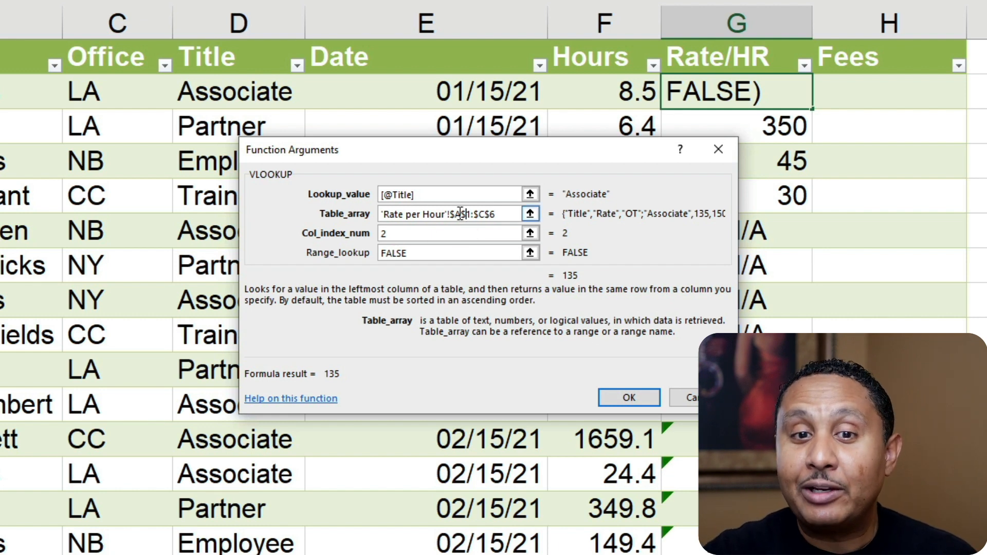
pyautogui.click(616, 394)
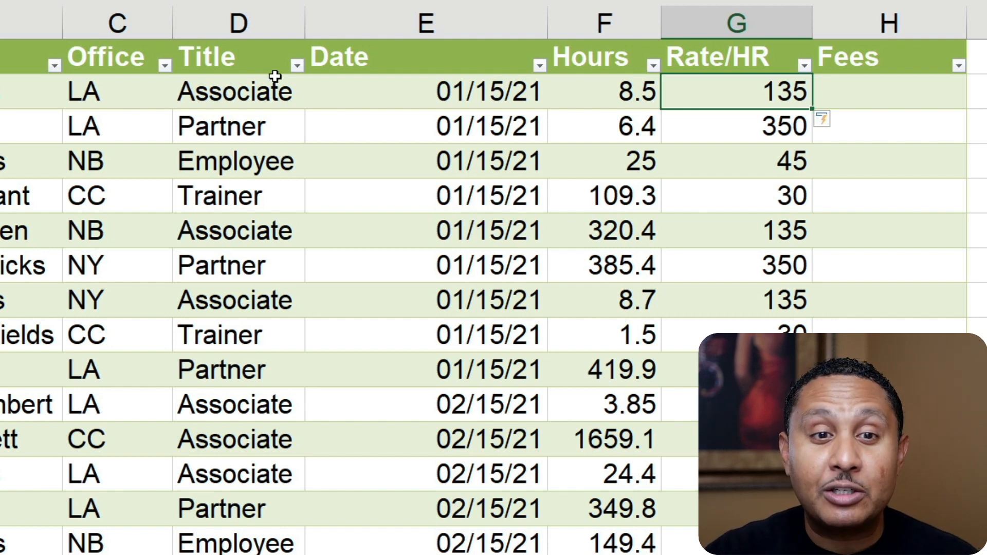
# Change the Title in cell D2 of the Example List to Partner.
pyautogui.click(240, 89)
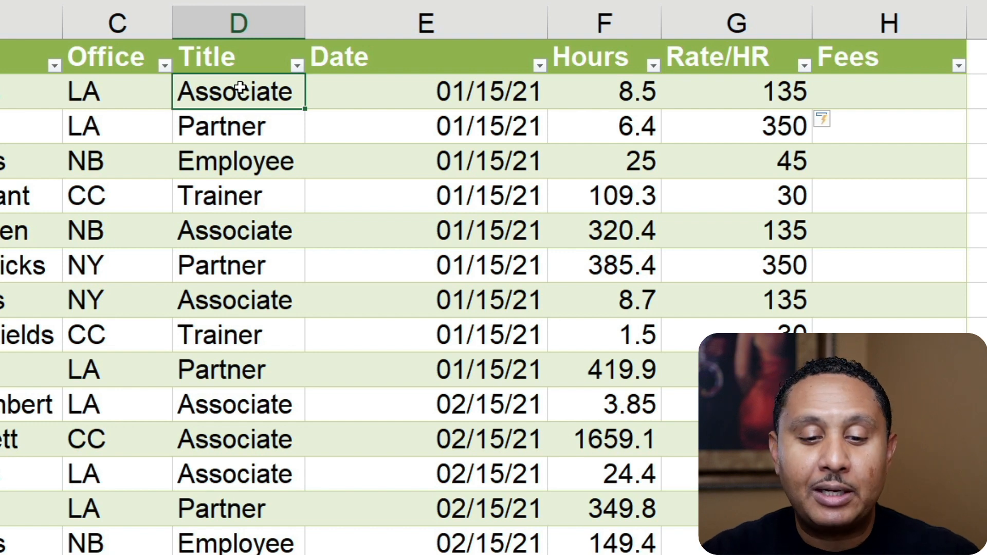
pyautogui.write('Partner')
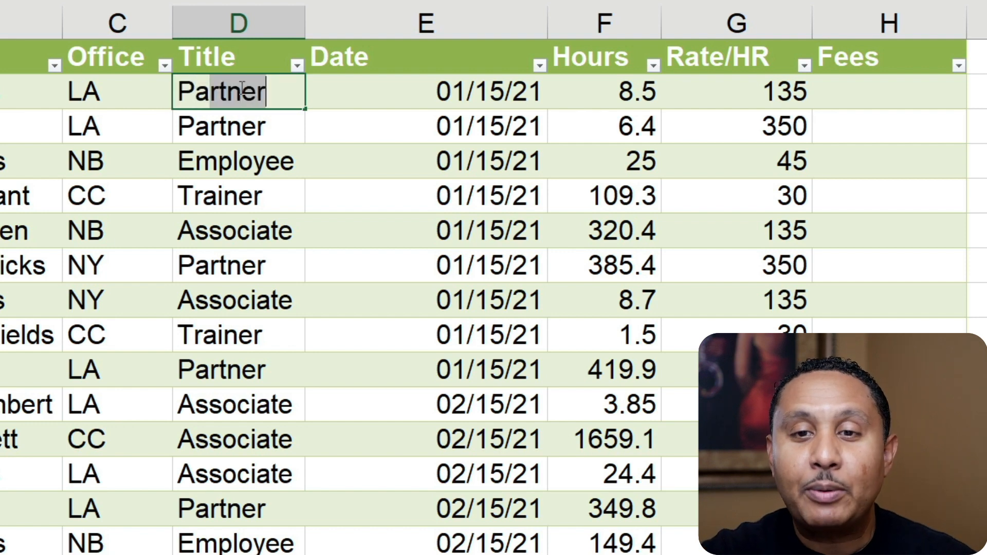
pyautogui.press('Return')
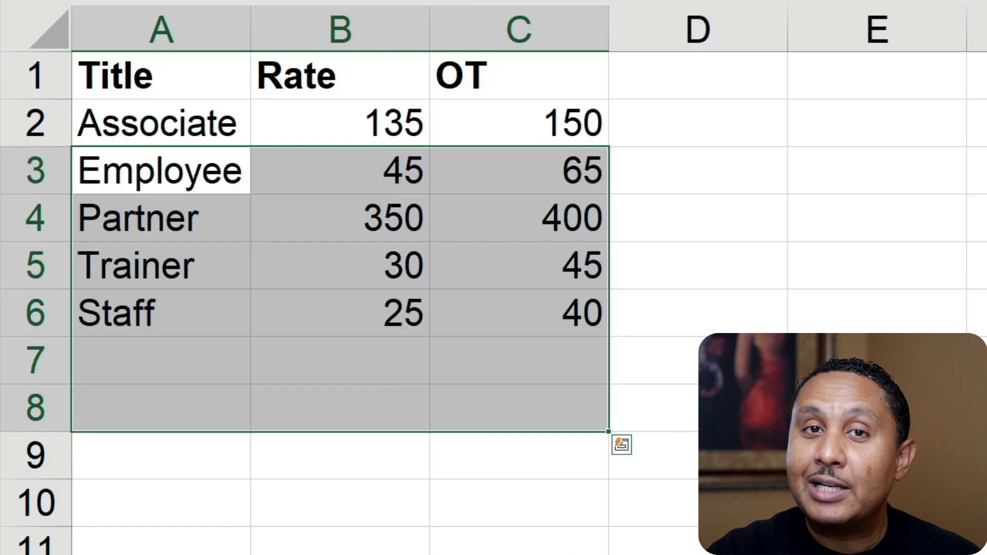
# Compare the commission amount in D2 with the first two Sale brackets and their rates on the Commission sheet.
pyautogui.click(256, 169)
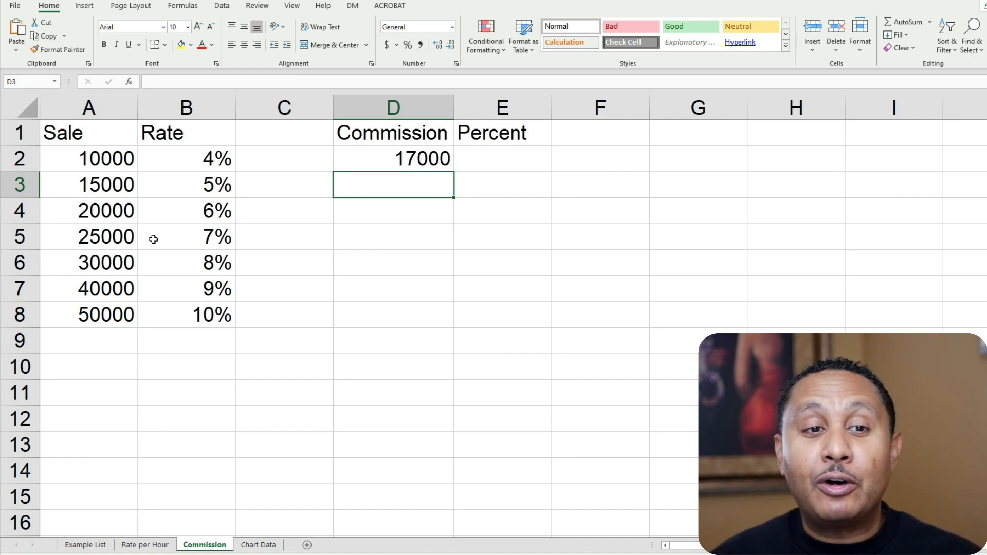
pyautogui.click(415, 150)
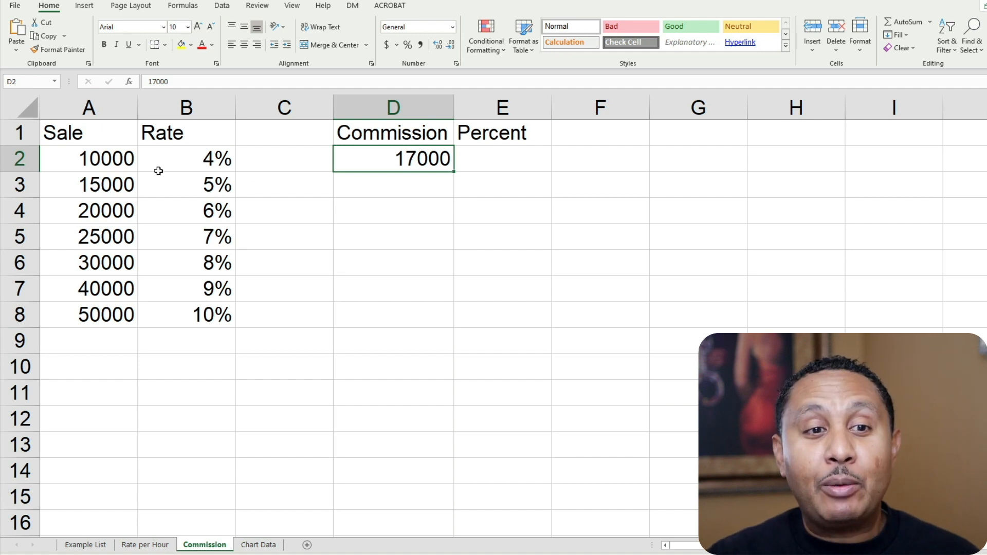
pyautogui.click(62, 160)
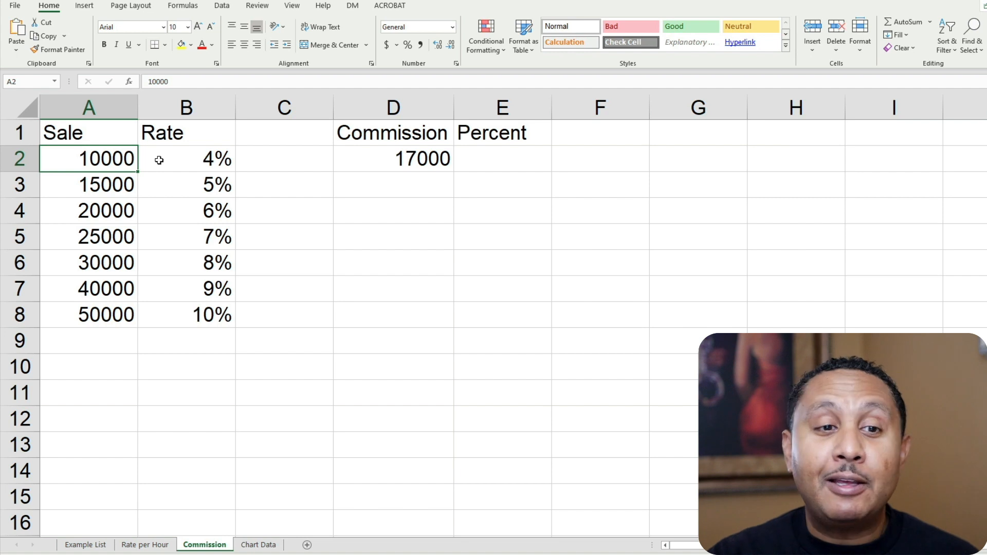
pyautogui.click(102, 184)
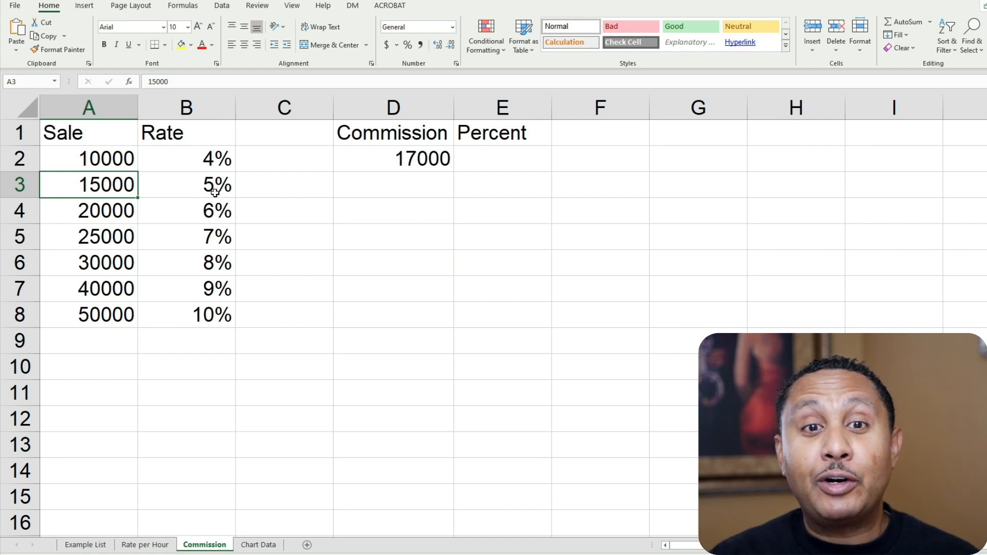
# Insert a VLOOKUP function in Percent cell E2 with lookup value D2 and table array A2:B8.
pyautogui.click(469, 155)
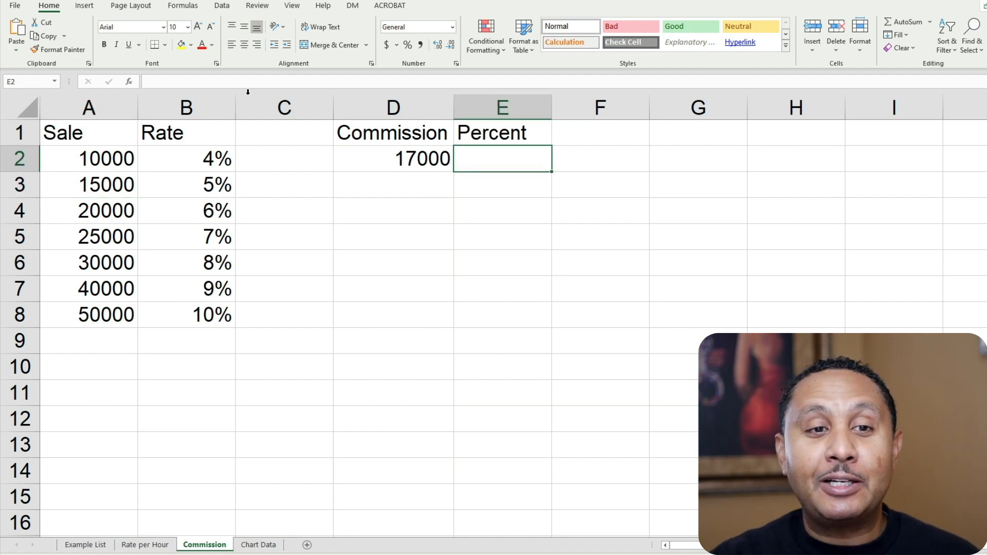
pyautogui.click(130, 82)
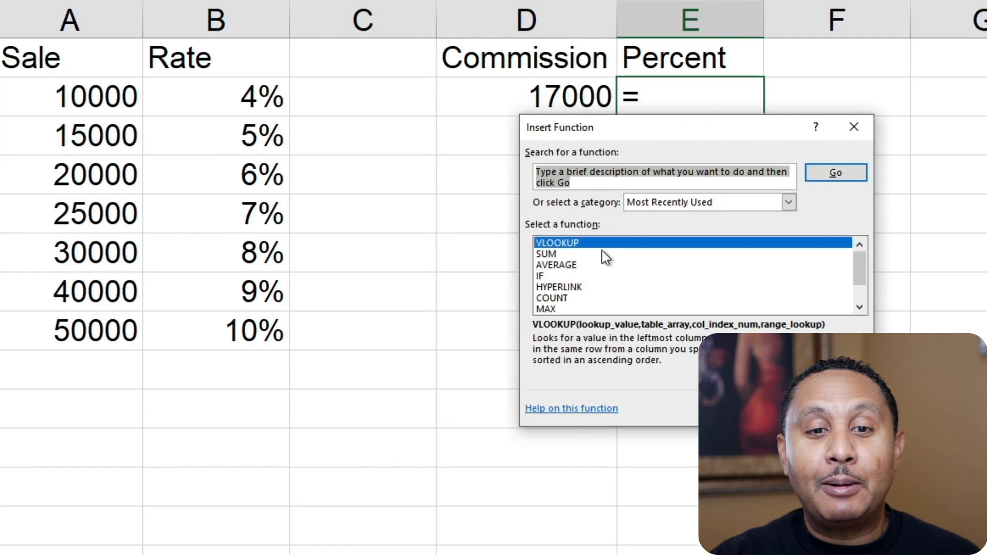
pyautogui.click(493, 249)
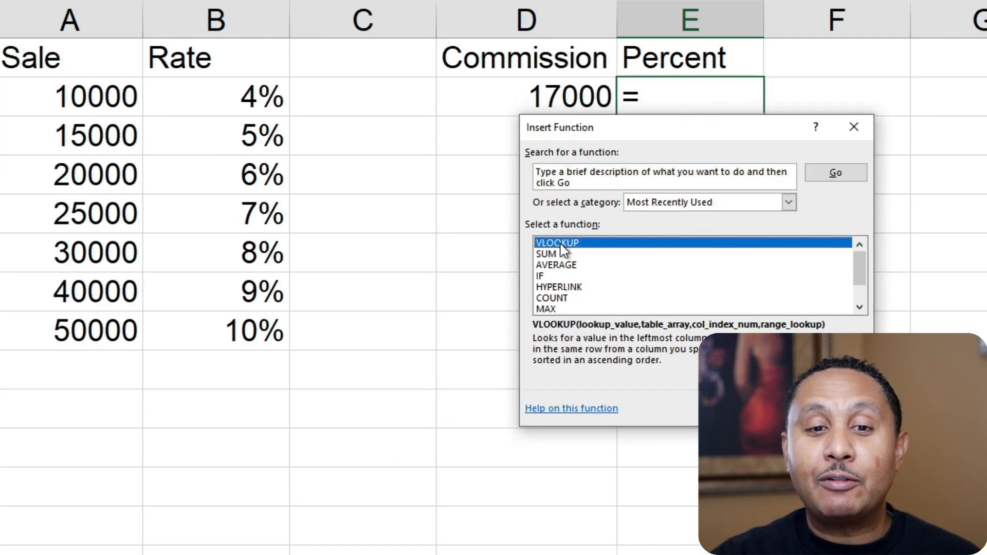
pyautogui.doubleClick(562, 247)
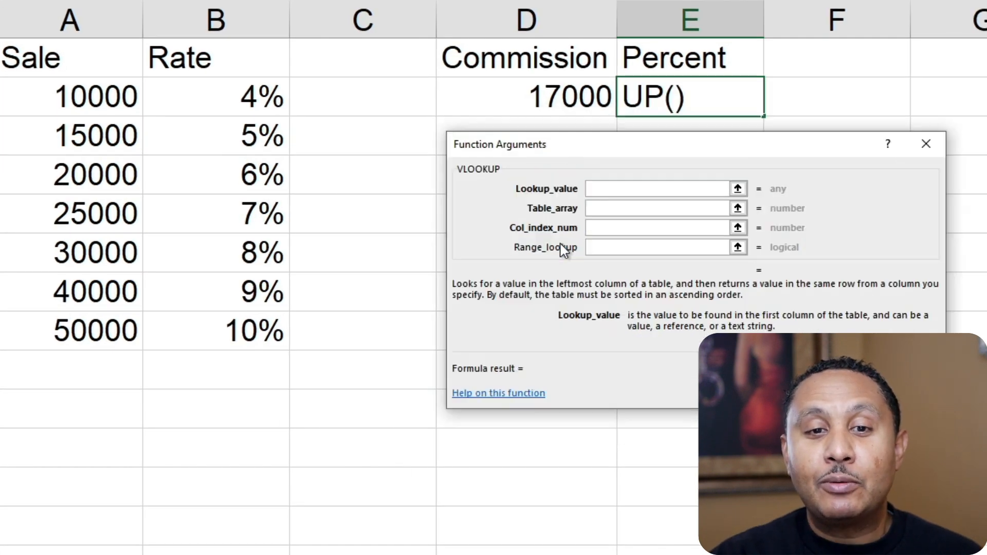
pyautogui.click(539, 94)
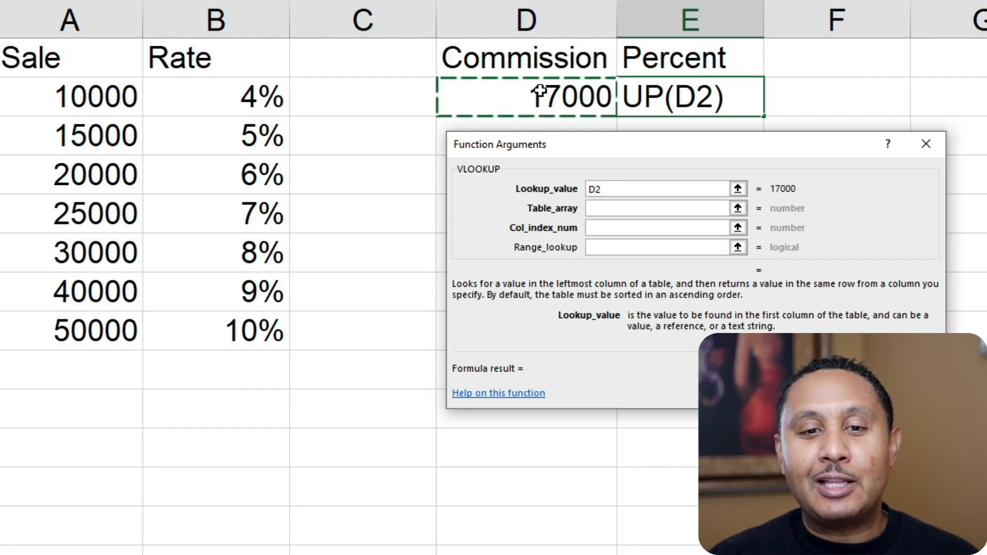
pyautogui.click(597, 210)
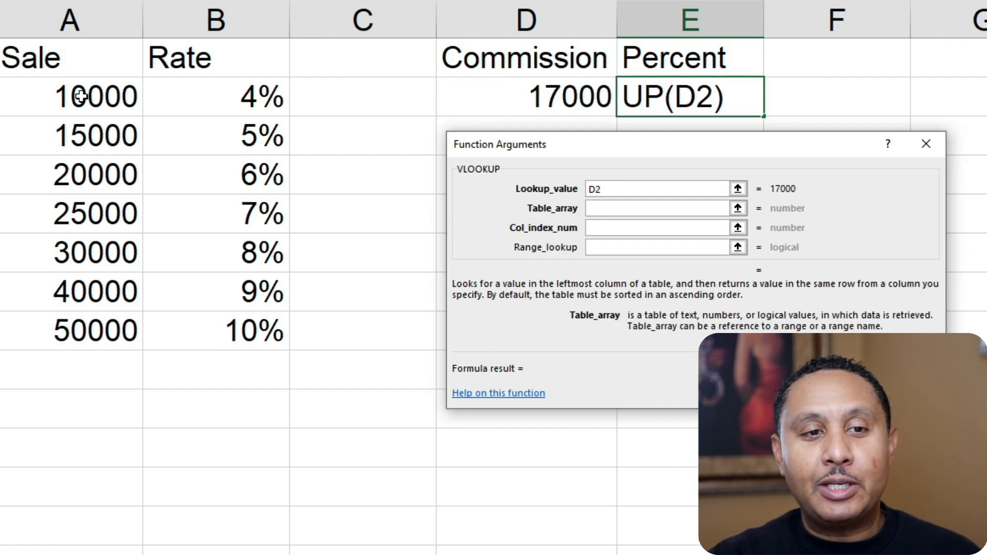
pyautogui.moveTo(81, 96); pyautogui.dragTo(238, 337)
# Complete E2's VLOOKUP with column index number 2 and no range lookup, and format the cell as a percentage.
pyautogui.click(636, 223)
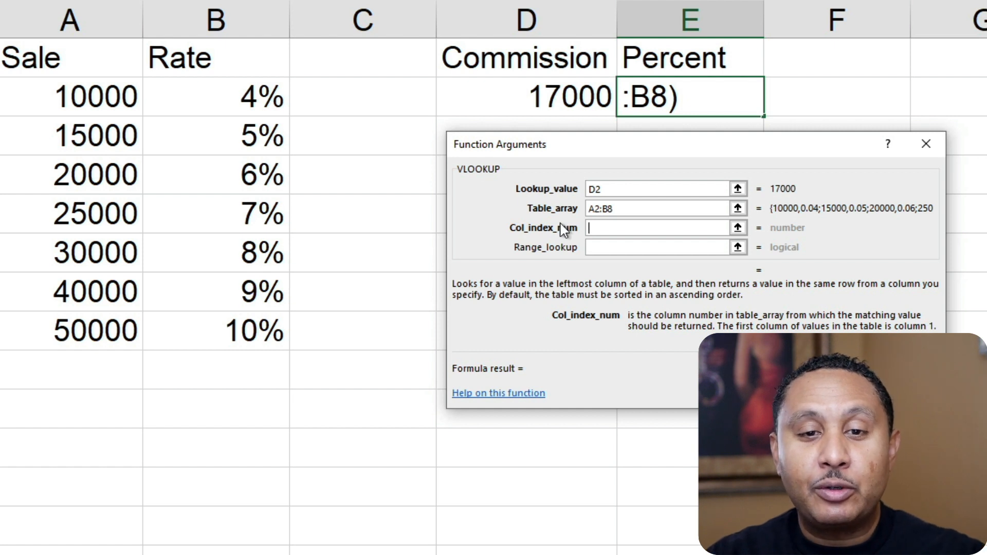
pyautogui.write('2')
pyautogui.click(613, 249)
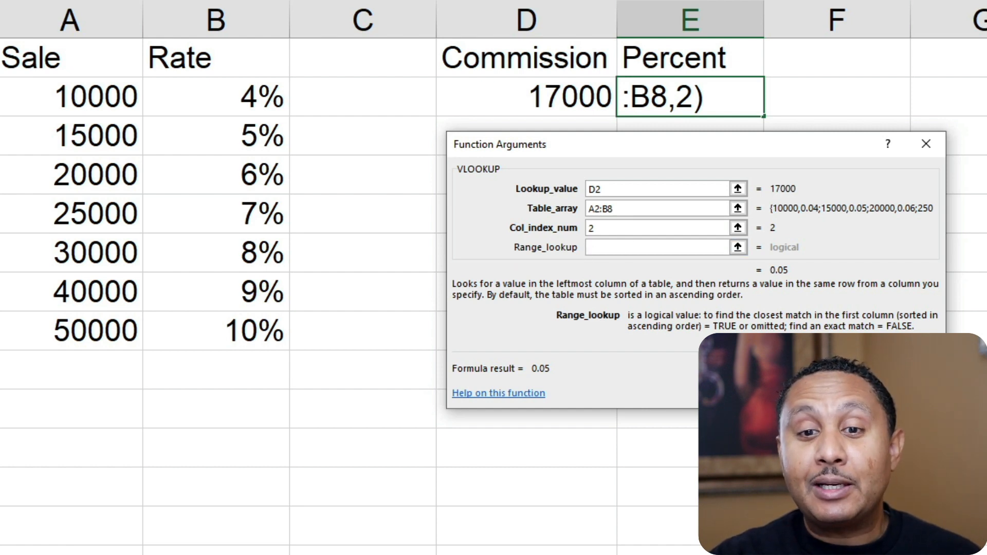
pyautogui.press('Return')
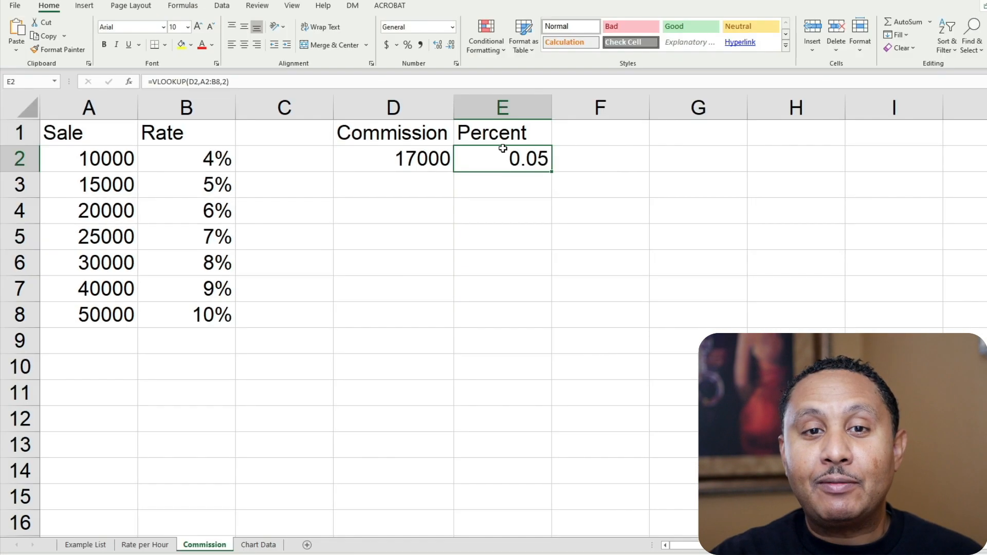
pyautogui.click(407, 47)
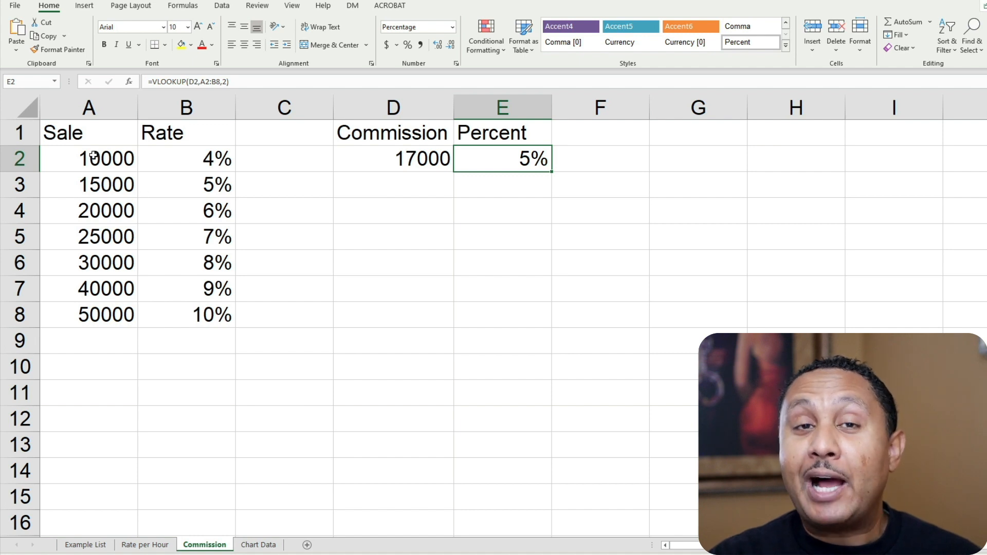
# Sort the sales and rates in A2:B8 by Sale from largest to smallest, and check the Percent cell E2.
pyautogui.click(92, 157)
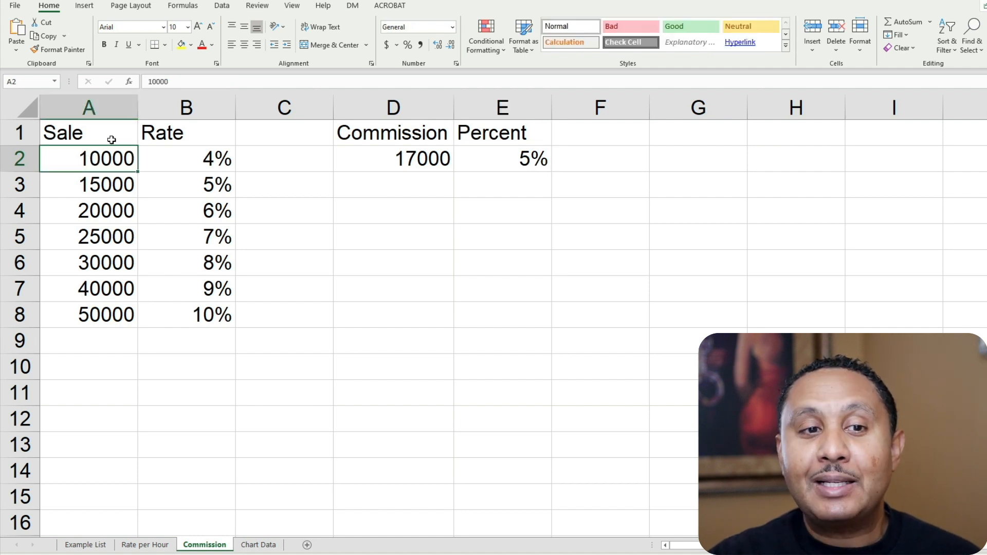
pyautogui.moveTo(110, 140); pyautogui.dragTo(185, 317)
pyautogui.click(947, 42)
pyautogui.click(943, 94)
pyautogui.click(402, 267)
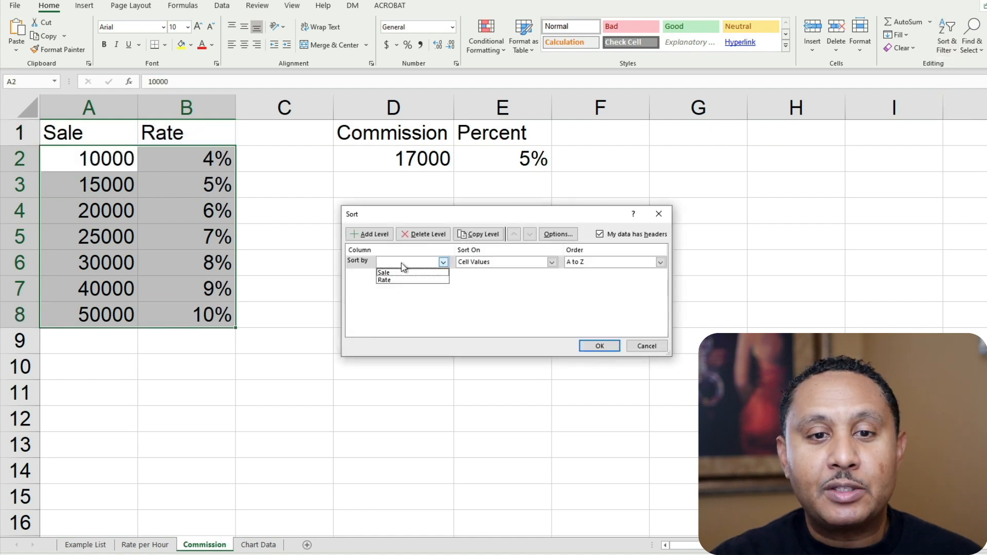
pyautogui.click(393, 272)
pyautogui.click(587, 262)
pyautogui.click(589, 280)
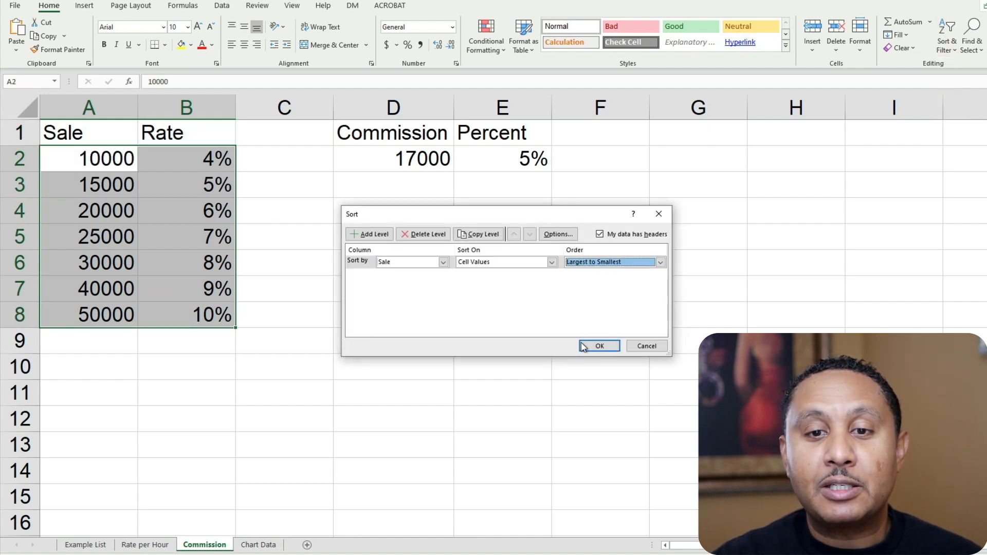
pyautogui.click(596, 348)
pyautogui.click(489, 164)
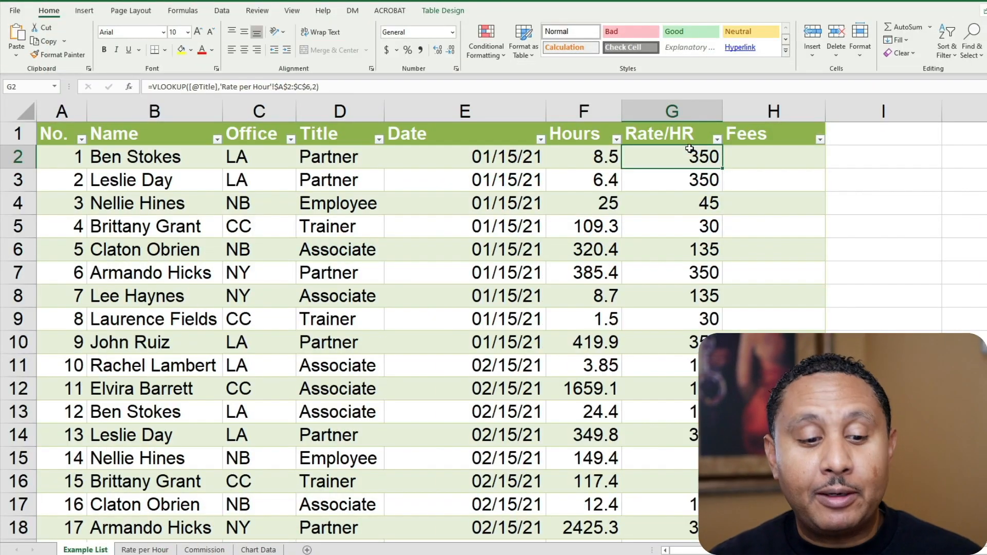
# Clear all formulas from the Rate/HR column of the Example List, from G2 down, and select G2.
pyautogui.hotkey('ctrl', 'shift', 'Down')
pyautogui.scroll(6, 690, 148)
pyautogui.press('Delete')
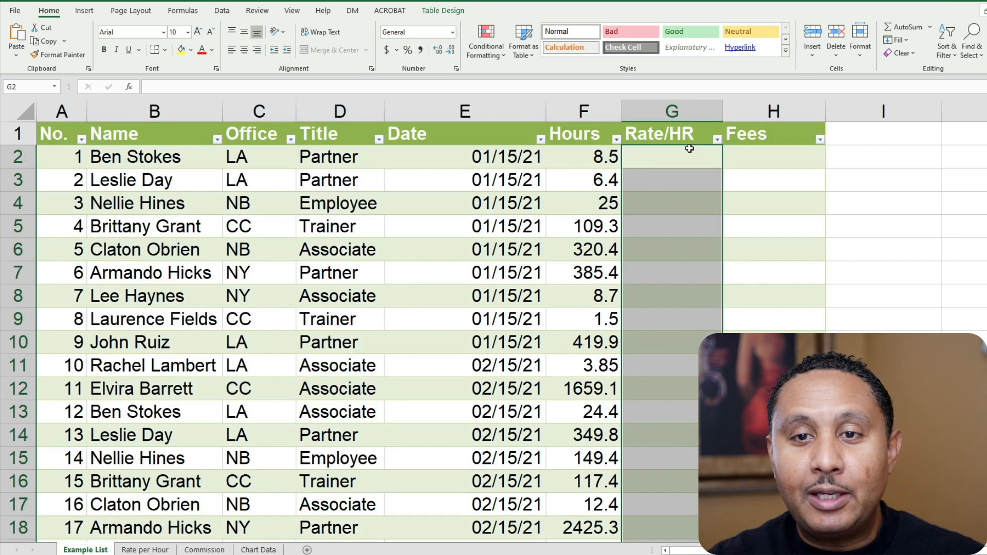
pyautogui.click(688, 154)
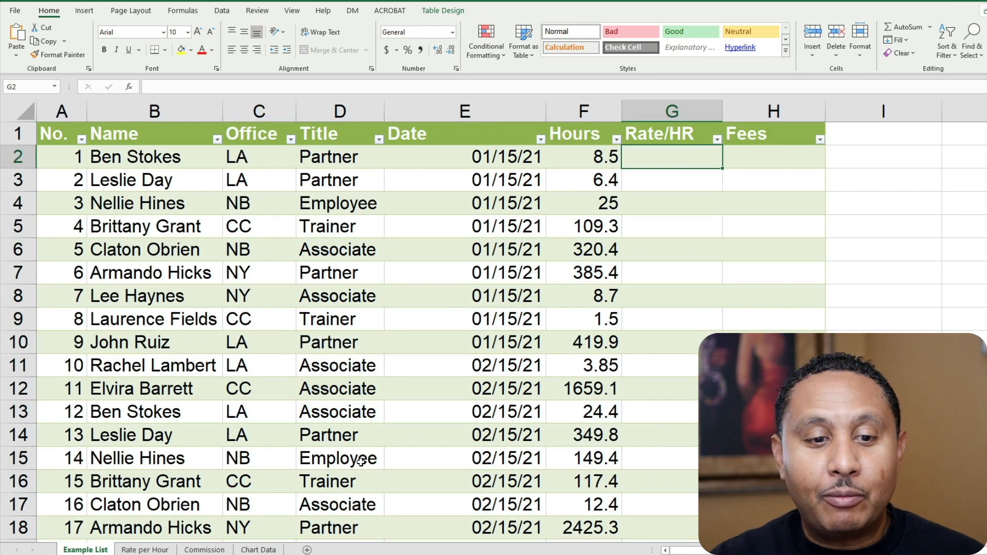
# Insert a row above Employee on the Rate per Hour sheet with the title Partner and rate 200.
pyautogui.click(140, 549)
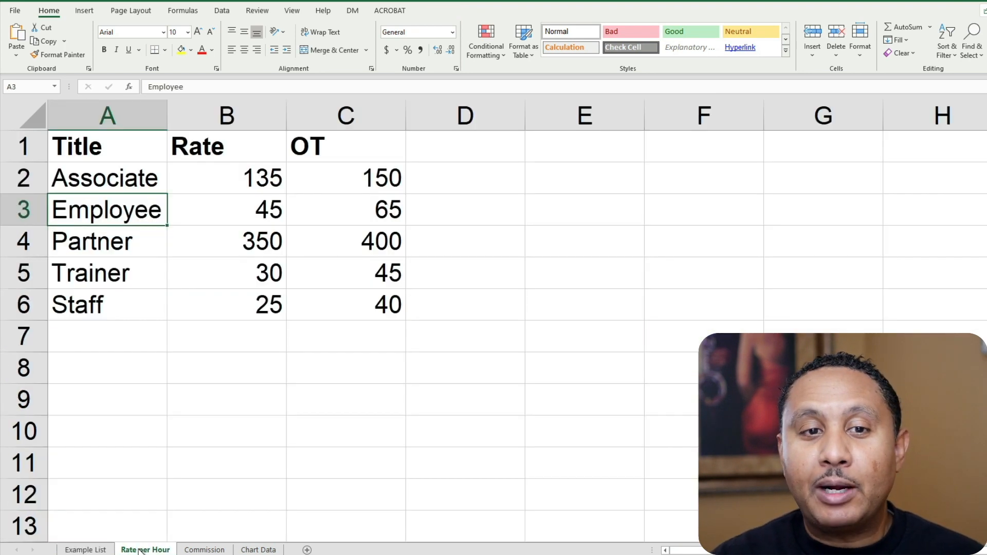
pyautogui.rightClick(24, 207)
pyautogui.click(54, 302)
pyautogui.click(98, 209)
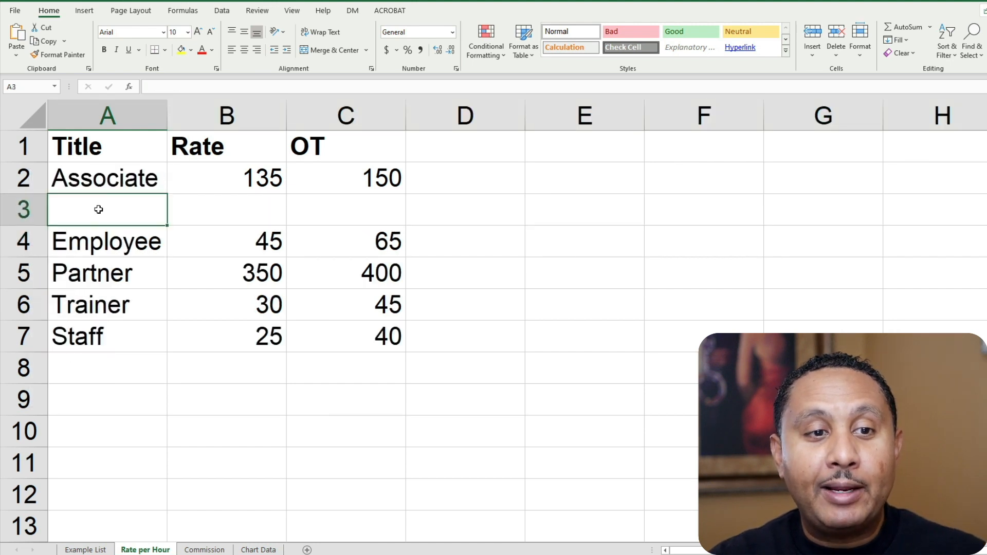
pyautogui.write('Partner')
pyautogui.press('Tab')
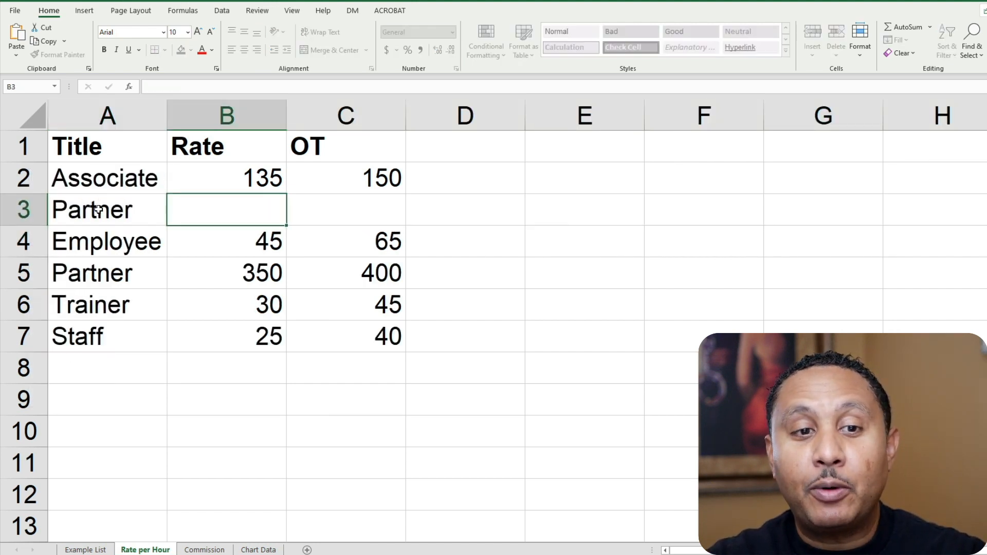
pyautogui.write('200')
pyautogui.press('Tab')
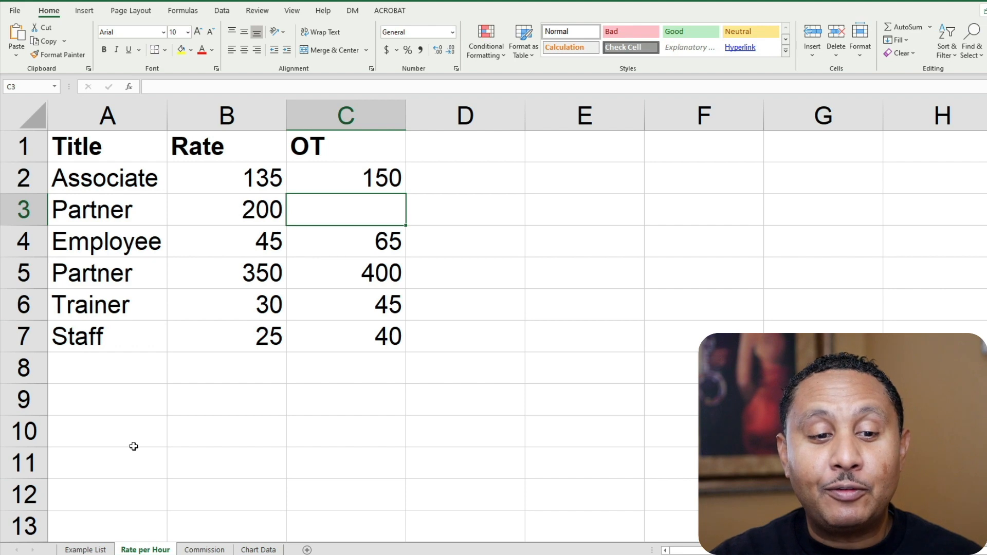
# Start a VLOOKUP in G2 of the Example List sheet with the row's Title as the lookup value.
pyautogui.click(102, 551)
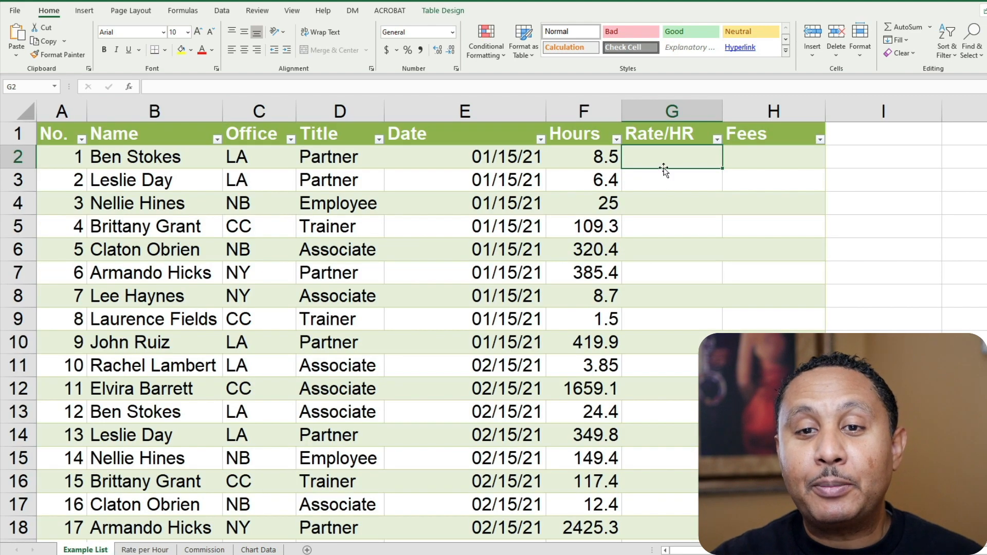
pyautogui.write('=vlookup(')
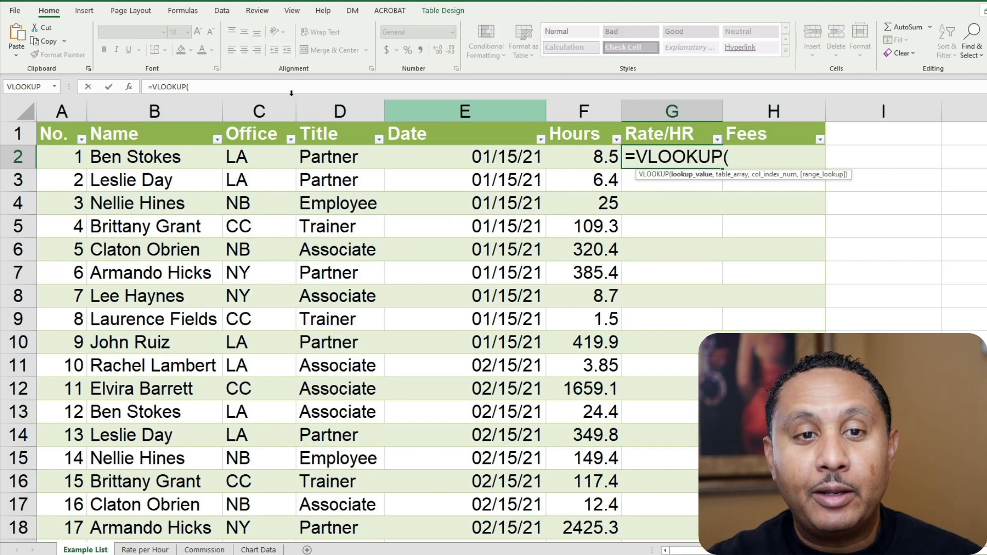
pyautogui.click(129, 87)
pyautogui.click(334, 159)
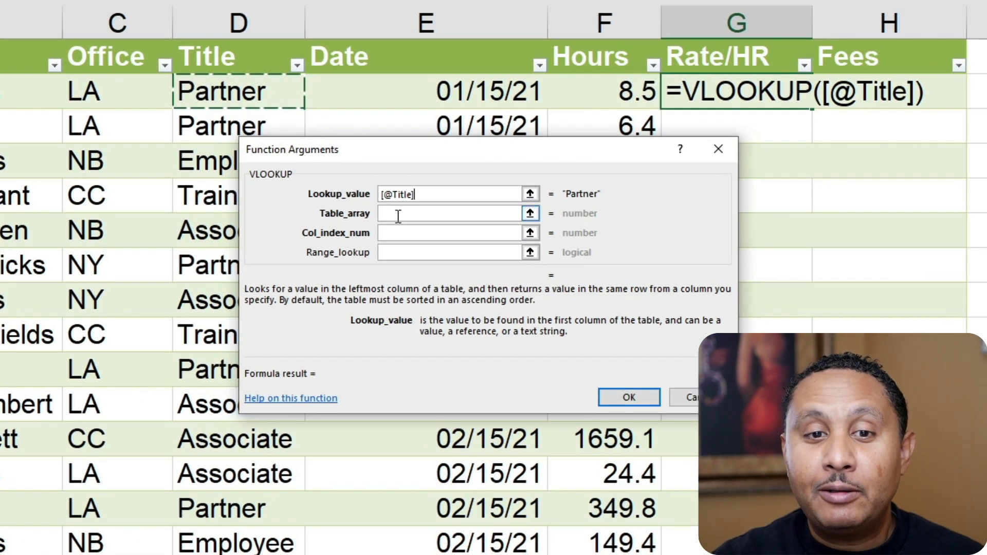
# Set the VLOOKUP's table array to A2:C7 on the Rate per Hour sheet, leaving out the header row.
pyautogui.click(398, 216)
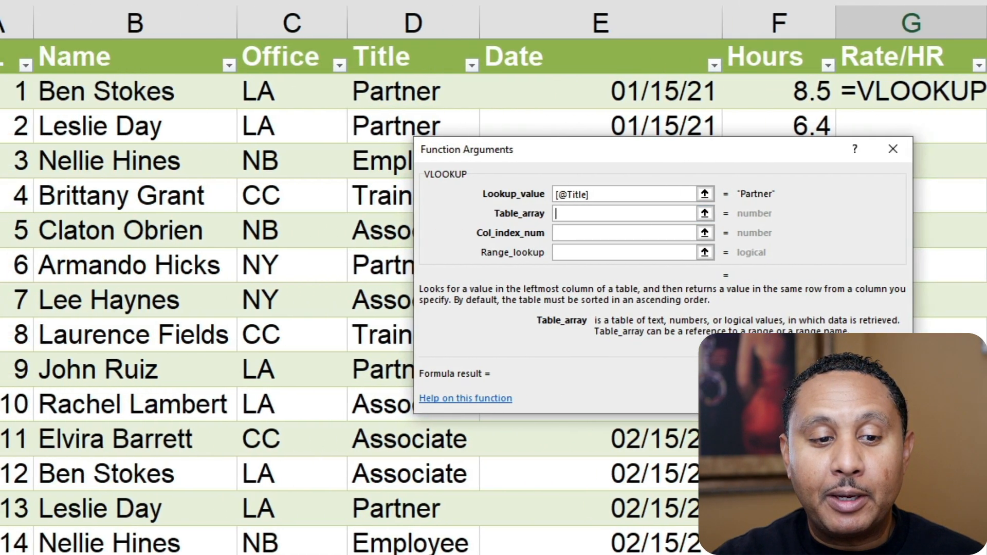
pyautogui.click(206, 553)
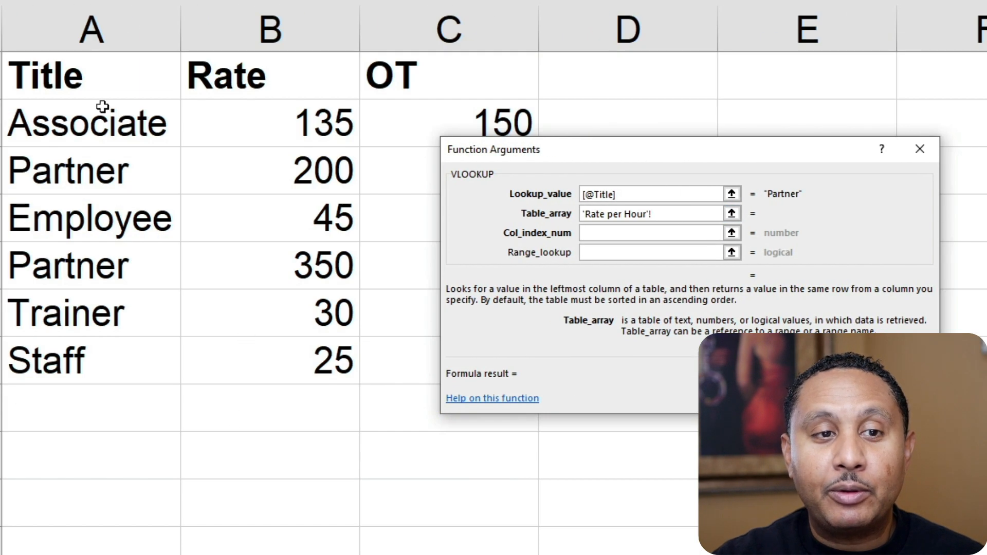
pyautogui.moveTo(88, 70); pyautogui.dragTo(405, 360)
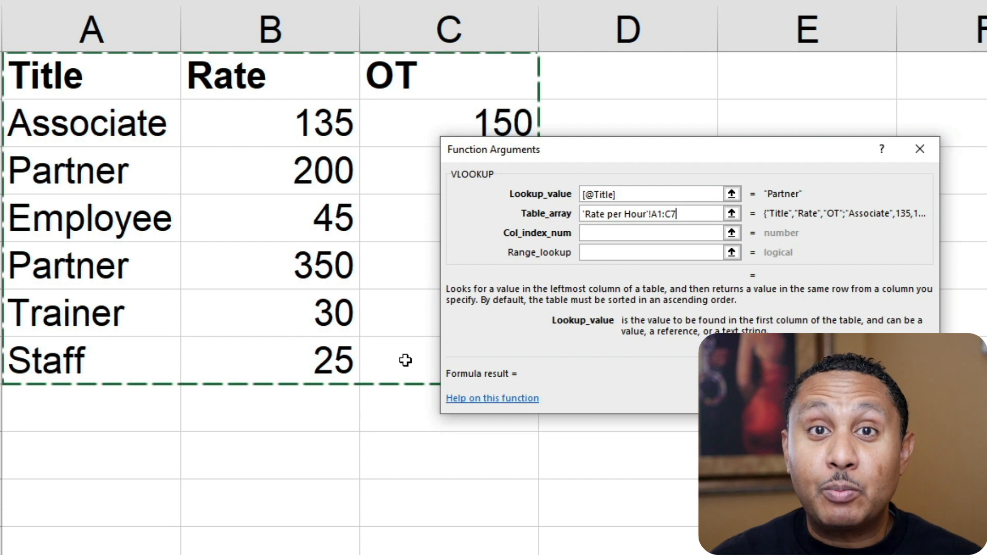
pyautogui.click(89, 120)
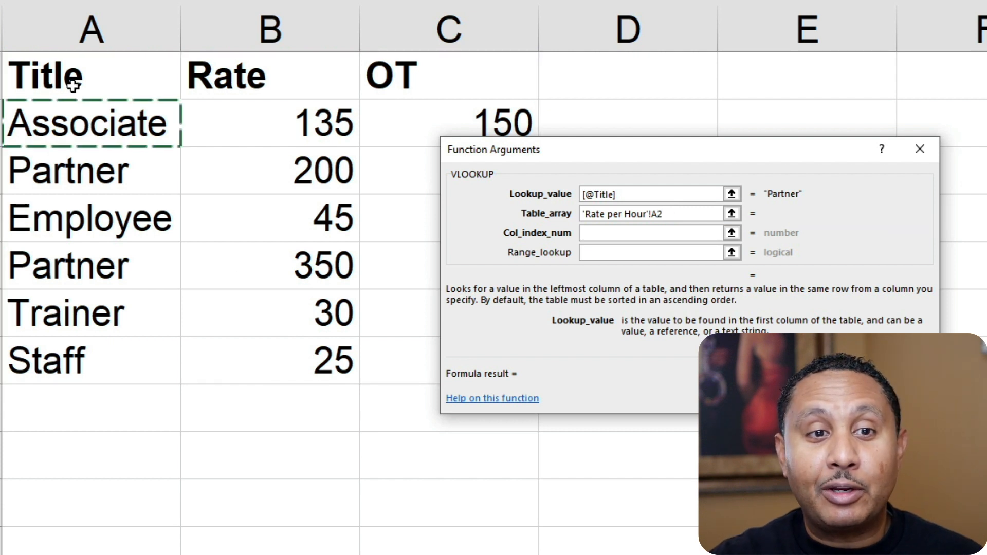
pyautogui.moveTo(175, 139); pyautogui.dragTo(415, 366)
# Complete G2's VLOOKUP with column index number 2, range lookup false and the absolute table array $A$2:$C$7.
pyautogui.click(614, 232)
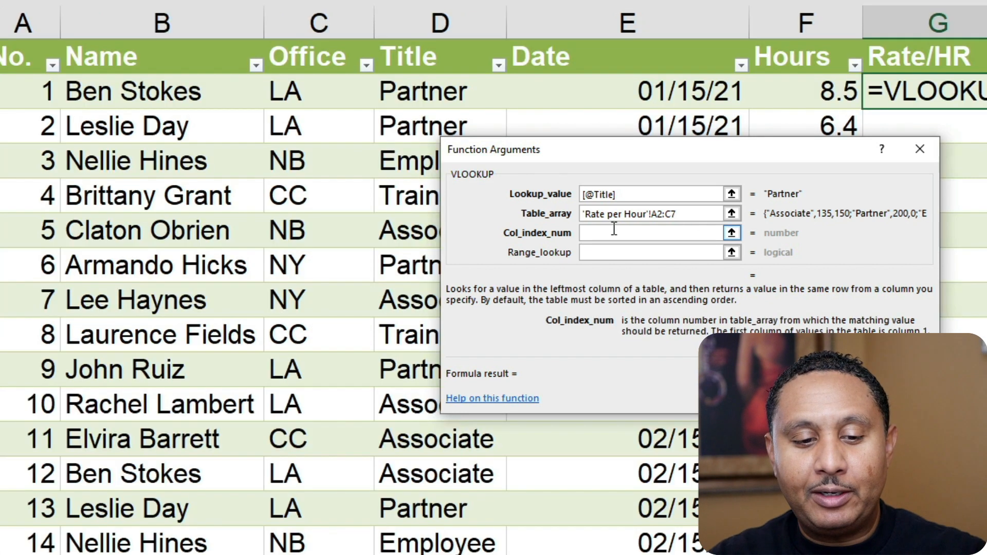
pyautogui.write('2')
pyautogui.click(602, 252)
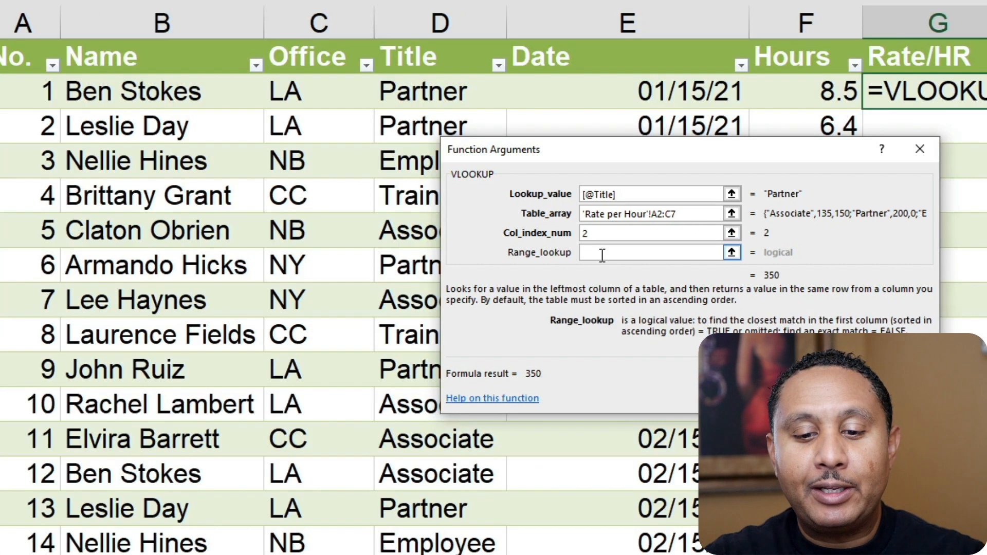
pyautogui.write('false')
pyautogui.moveTo(690, 213); pyautogui.dragTo(556, 213)
pyautogui.press('F4')
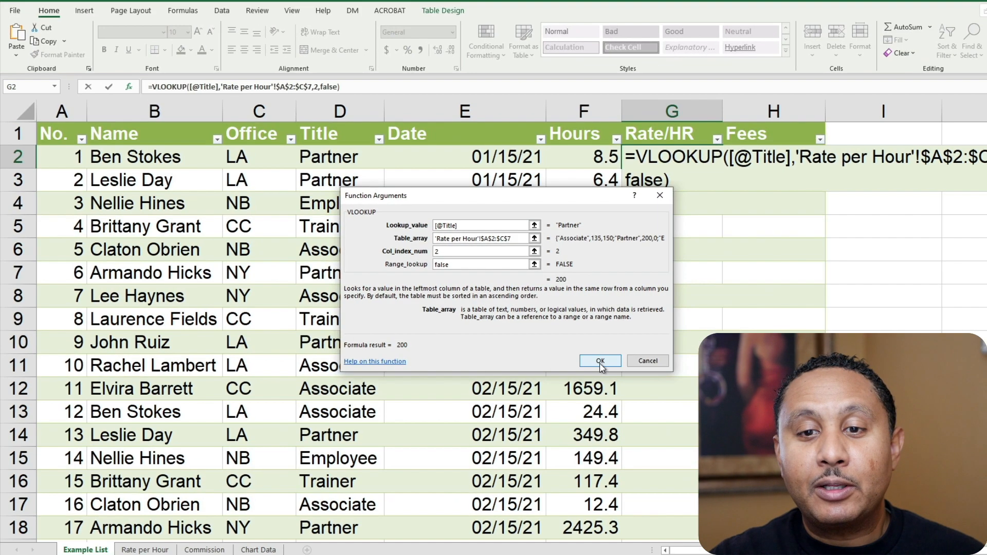
pyautogui.click(597, 360)
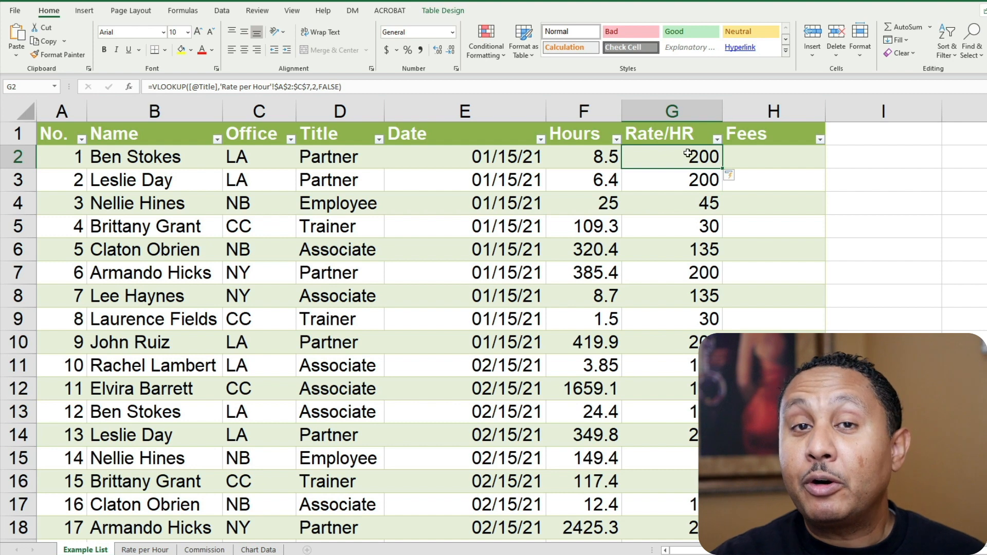
# Open the Rate per Hour sheet to examine the duplicate Partner rows.
pyautogui.click(153, 550)
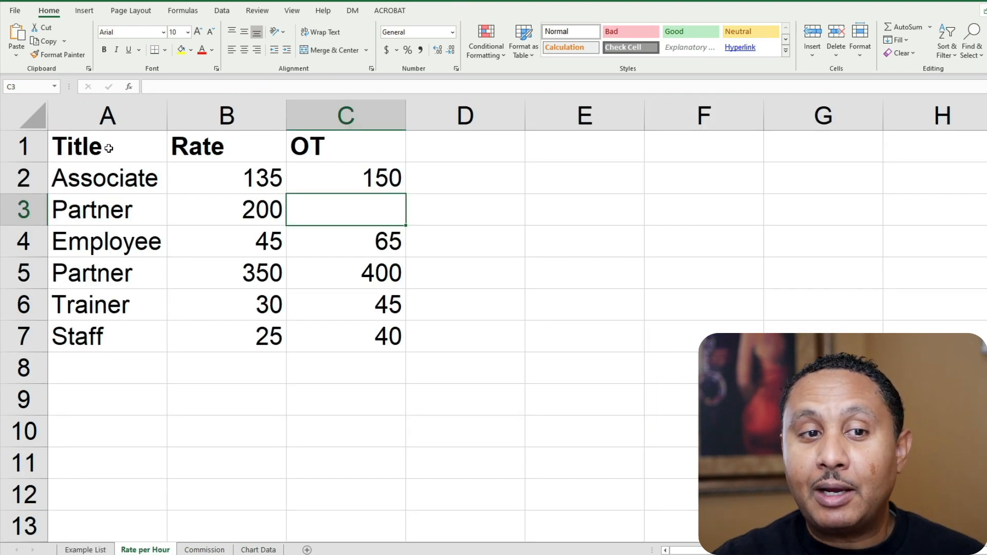